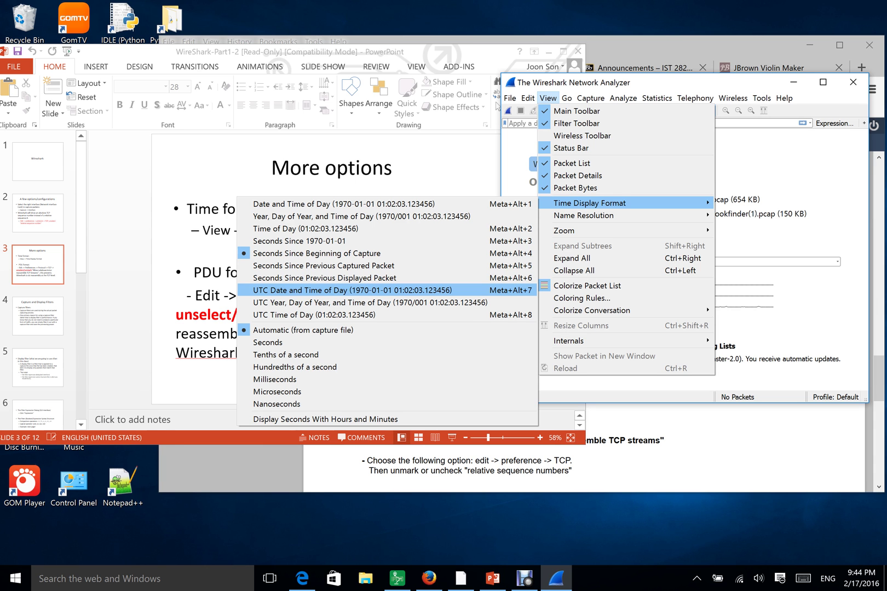
# Set the packet time display format to UTC Date and Time of Day and shift the Wireshark window aside
pyautogui.press('Return')
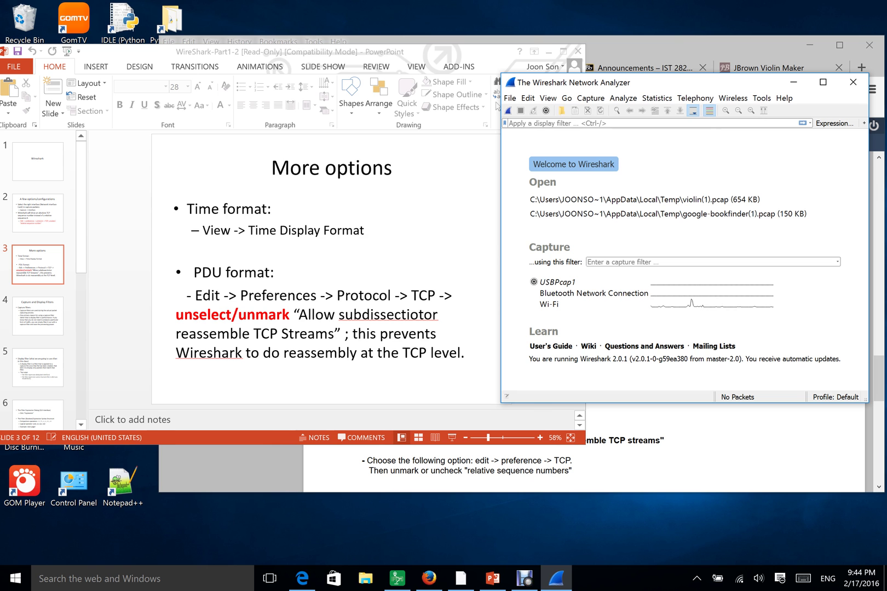
pyautogui.moveTo(679, 83); pyautogui.dragTo(589, 80)
# Switch to the PowerPoint presentation and review the Capture and Display Filters slide, highlighting "Display Filters" in its title
pyautogui.hotkey('alt', 'Tab')
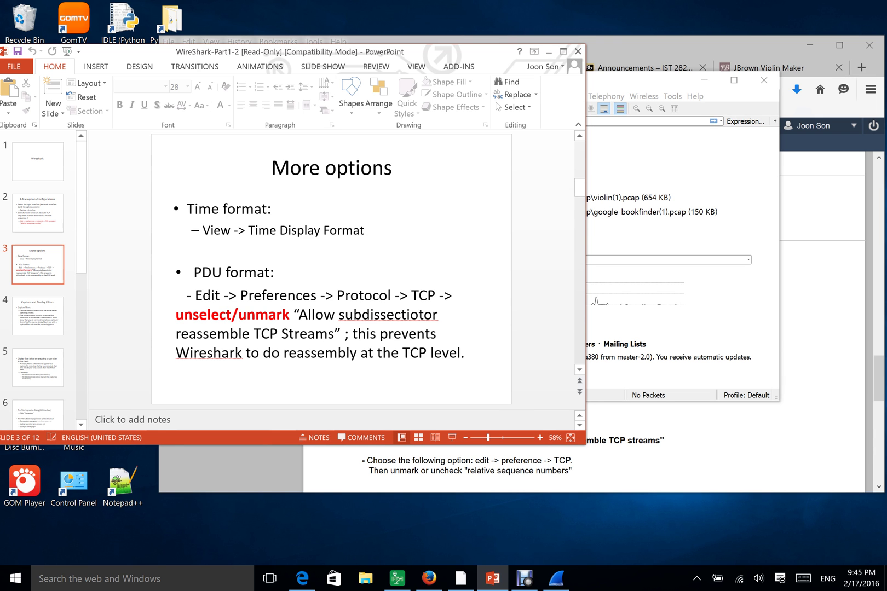
pyautogui.press('pagedown')
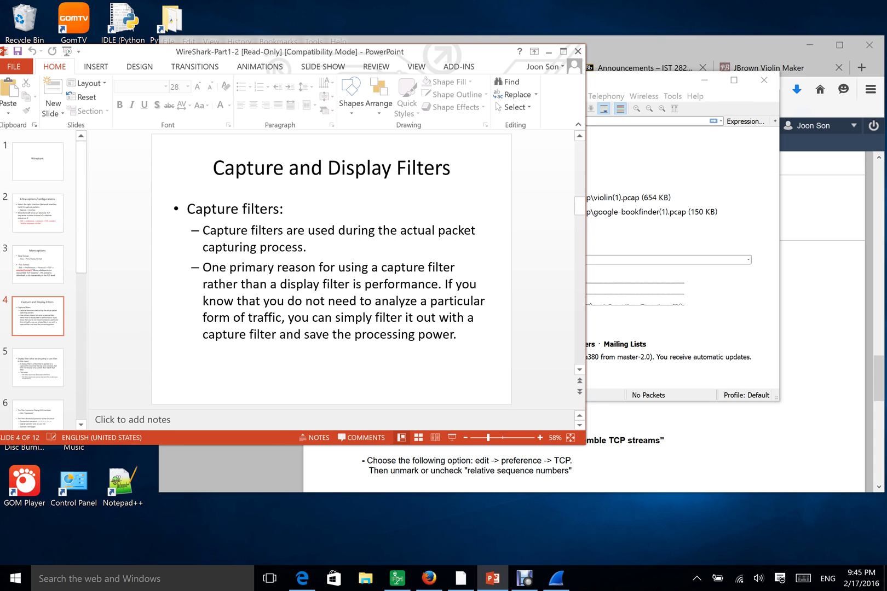
pyautogui.moveTo(327, 170); pyautogui.dragTo(450, 169)
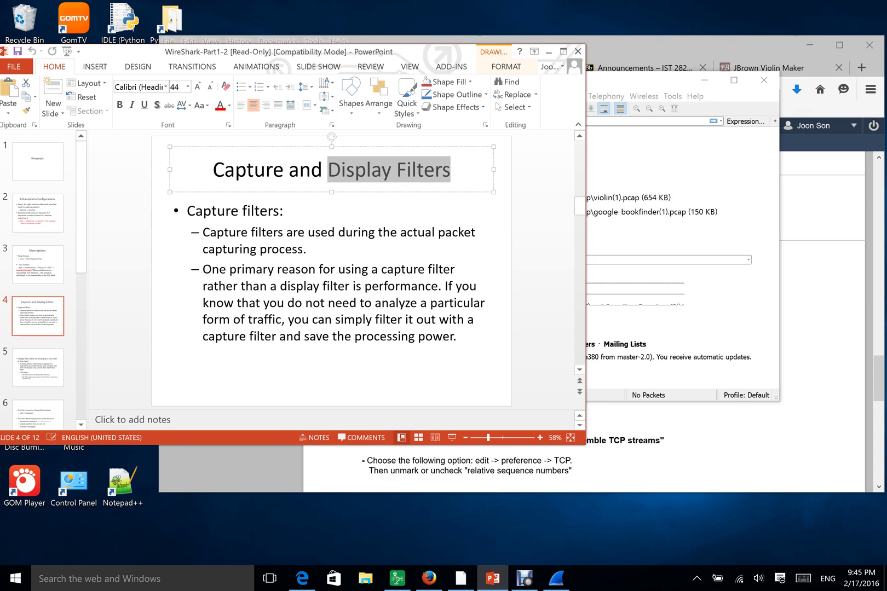
pyautogui.click(254, 170)
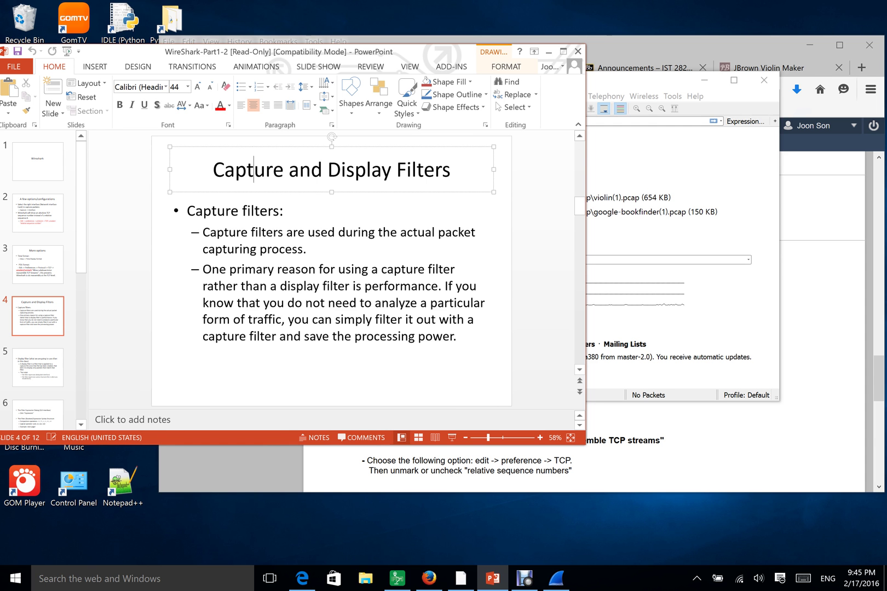
# Switch to Wireshark, widen its window, start a live capture on the Wi-Fi interface and go to the first packet
pyautogui.moveTo(605, 77); pyautogui.dragTo(406, 70)
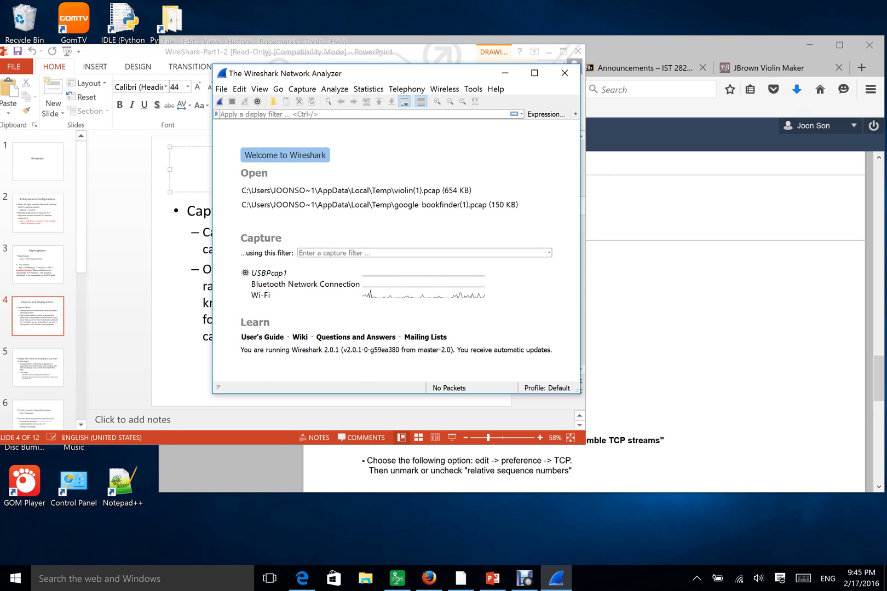
pyautogui.moveTo(581, 239); pyautogui.dragTo(752, 239)
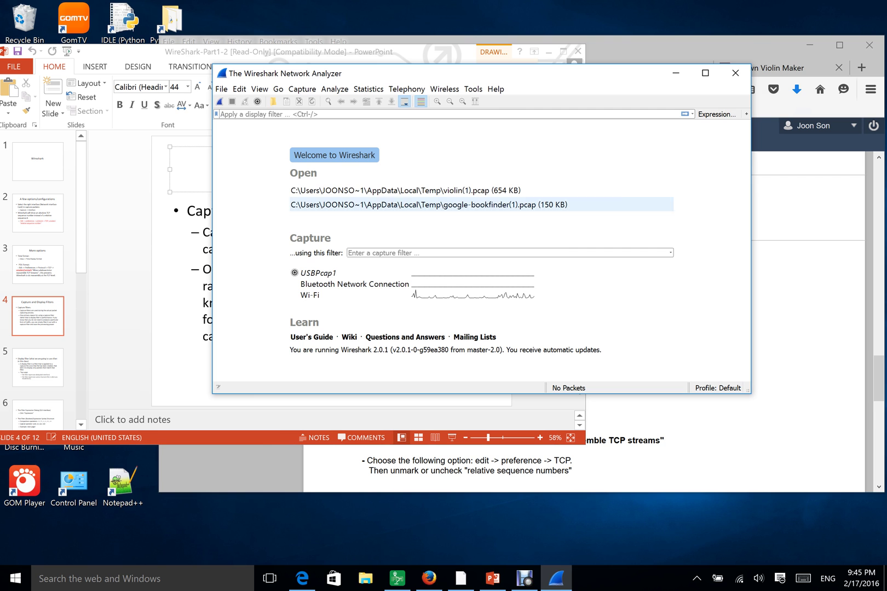
pyautogui.click(302, 88)
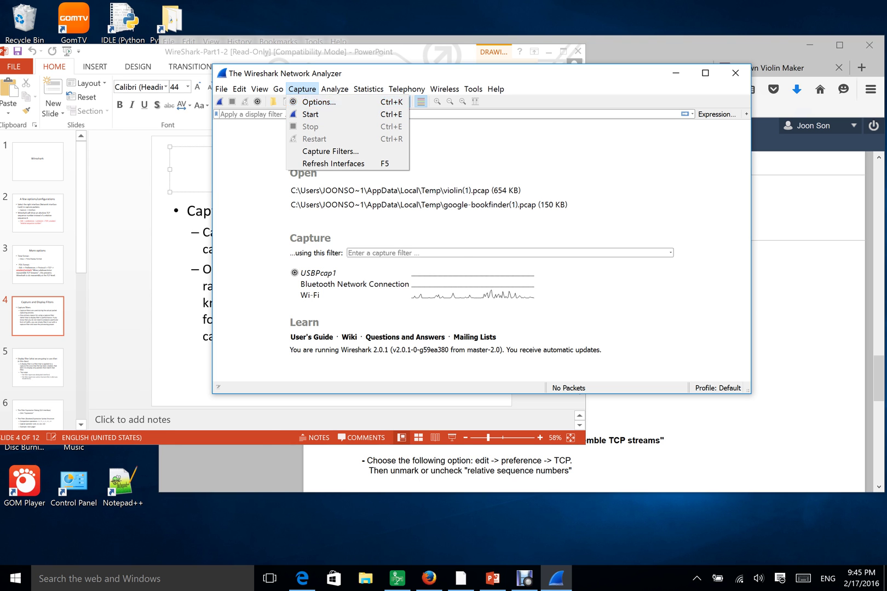
pyautogui.press('Right')
pyautogui.press('Escape')
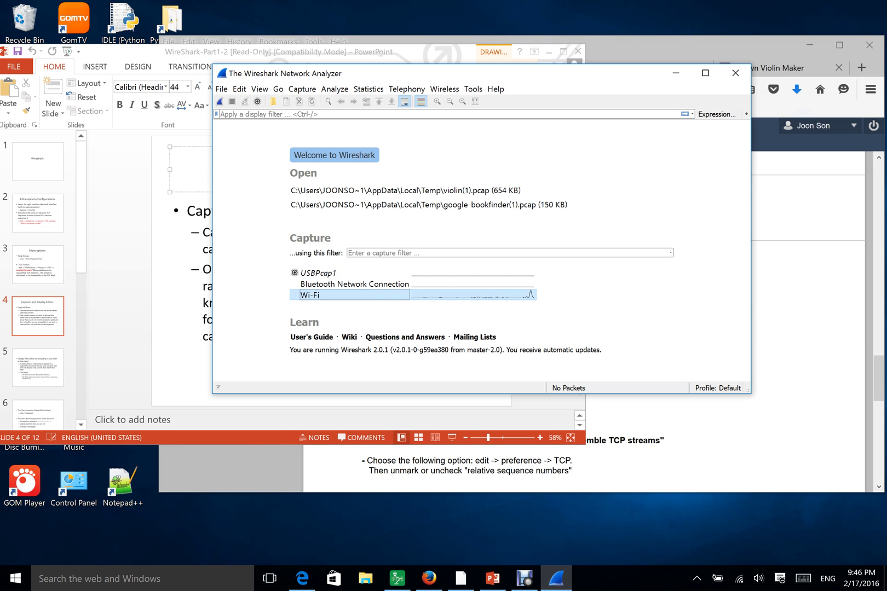
pyautogui.hotkey('ctrl', 'e')
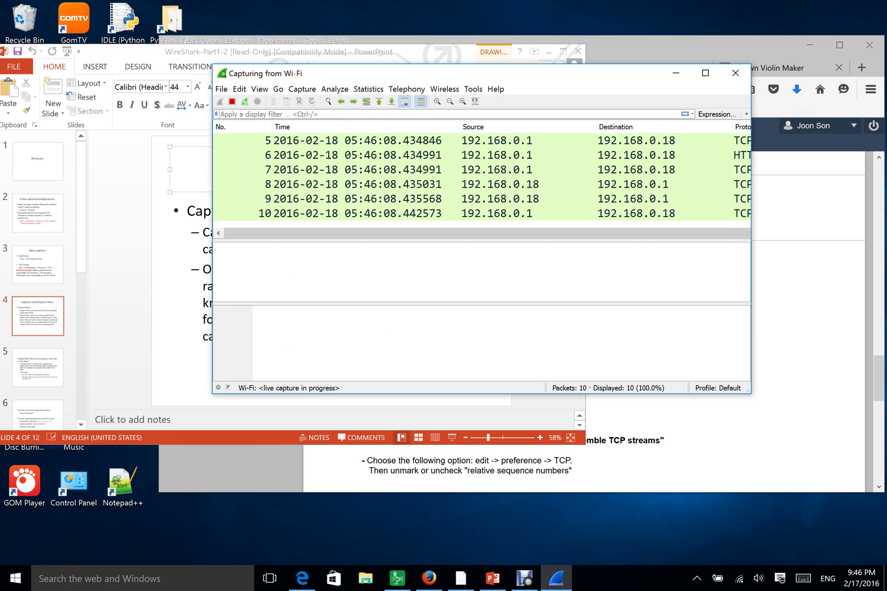
pyautogui.moveTo(383, 73); pyautogui.dragTo(255, 76)
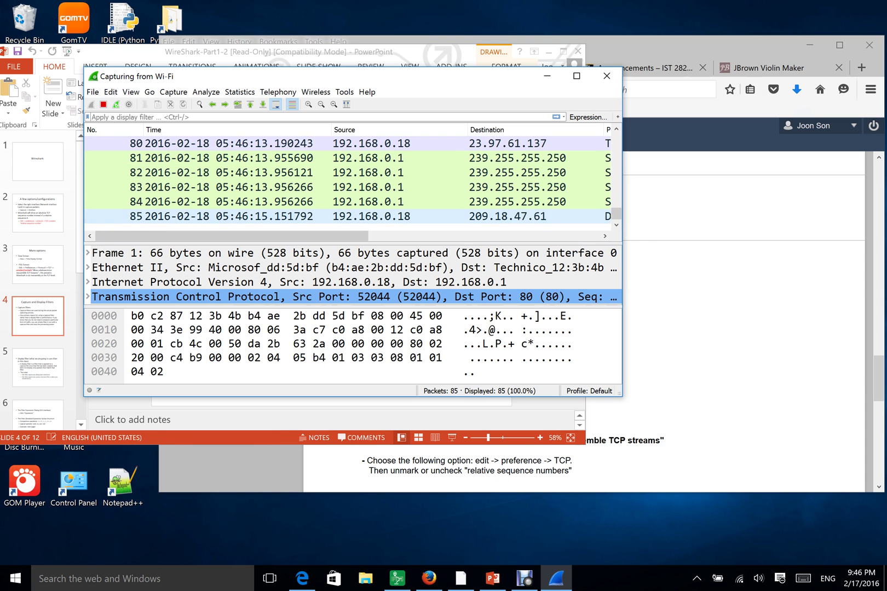
pyautogui.hotkey('ctrl', 'Home')
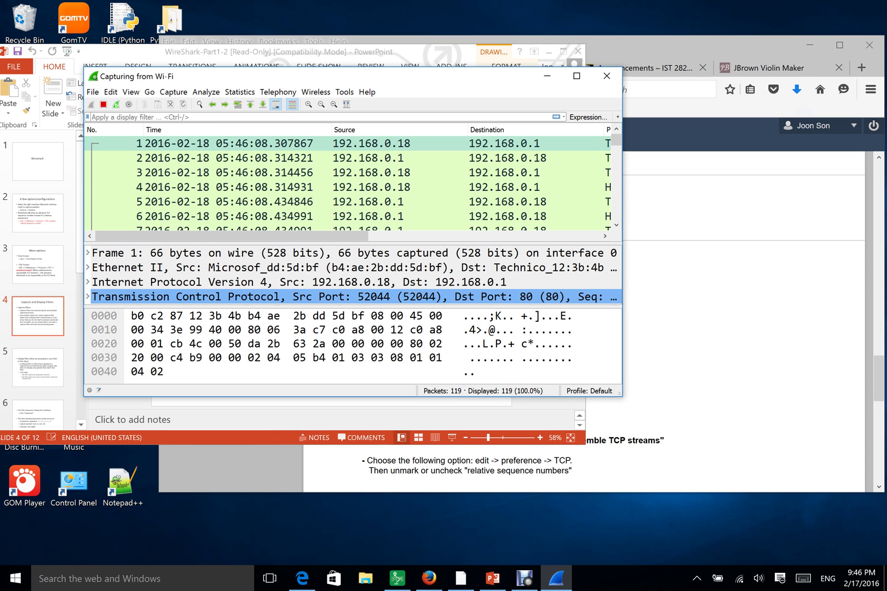
pyautogui.hotkey('alt', 'Tab')
pyautogui.hotkey('ctrl', 't')
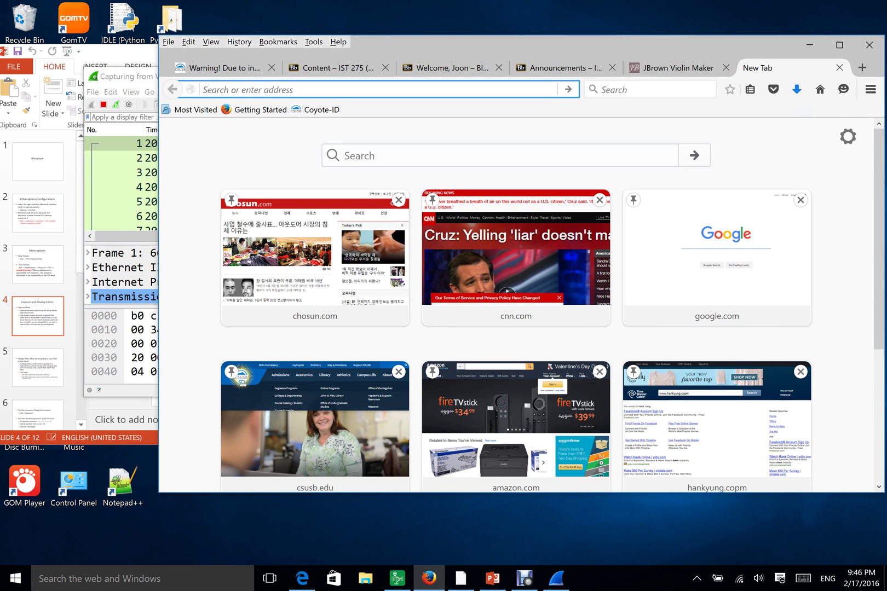
pyautogui.write('ww')
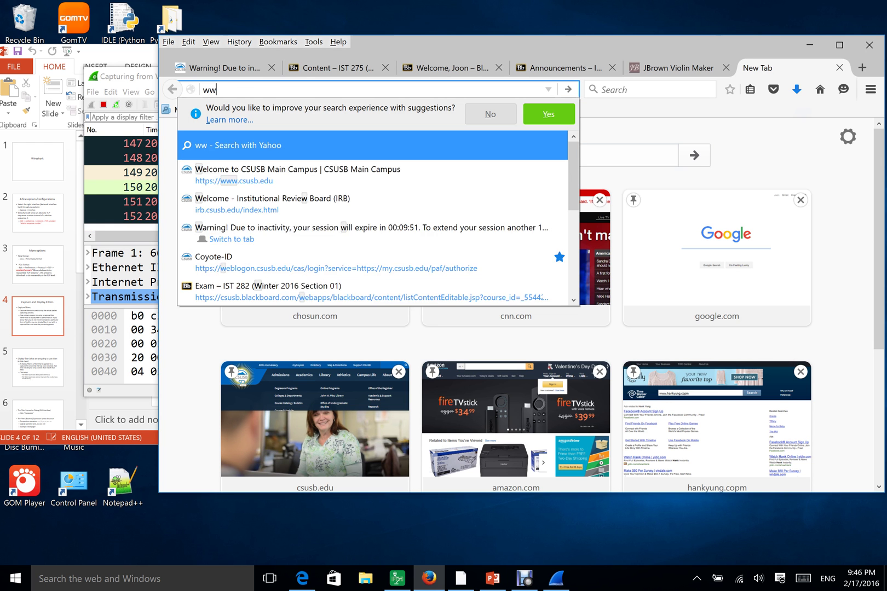
pyautogui.write('w.cnn.com/')
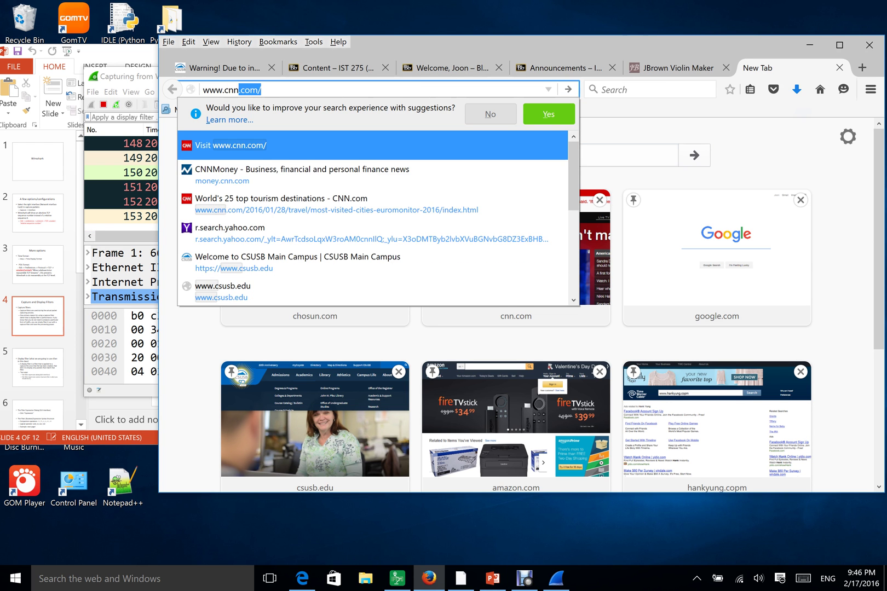
pyautogui.press('Return')
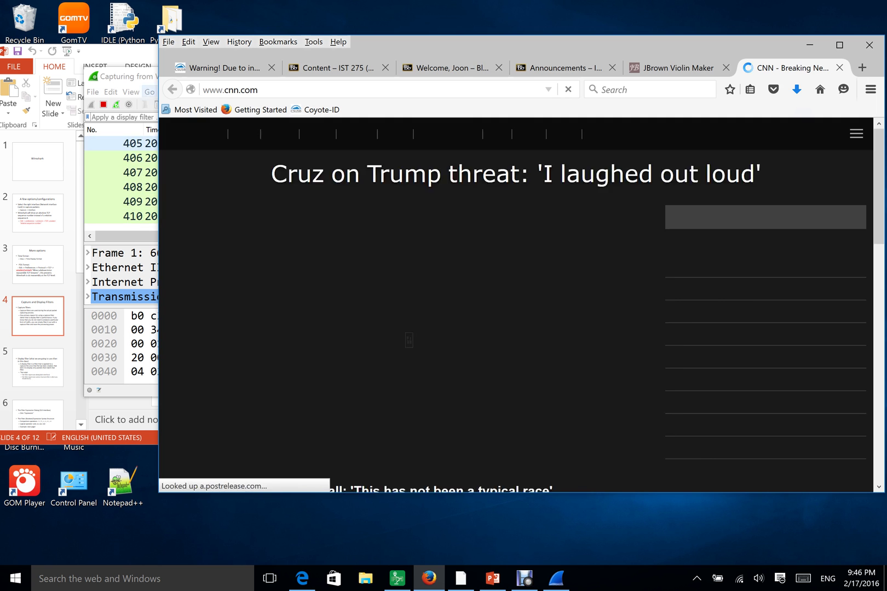
# Return to Wireshark and widen the capture window to view the Protocol, Length and Info columns of the live traffic
pyautogui.hotkey('alt', 'Tab')
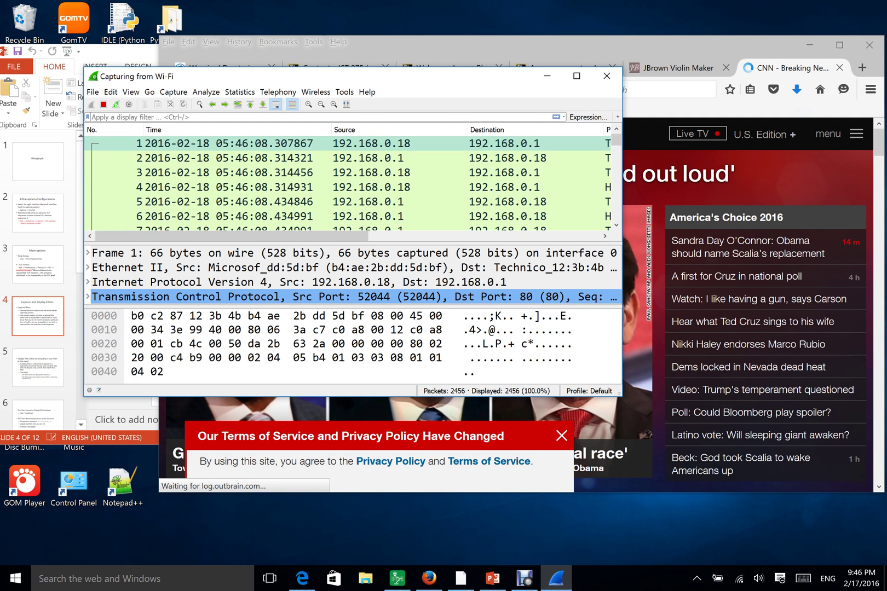
pyautogui.moveTo(622, 202); pyautogui.dragTo(880, 201)
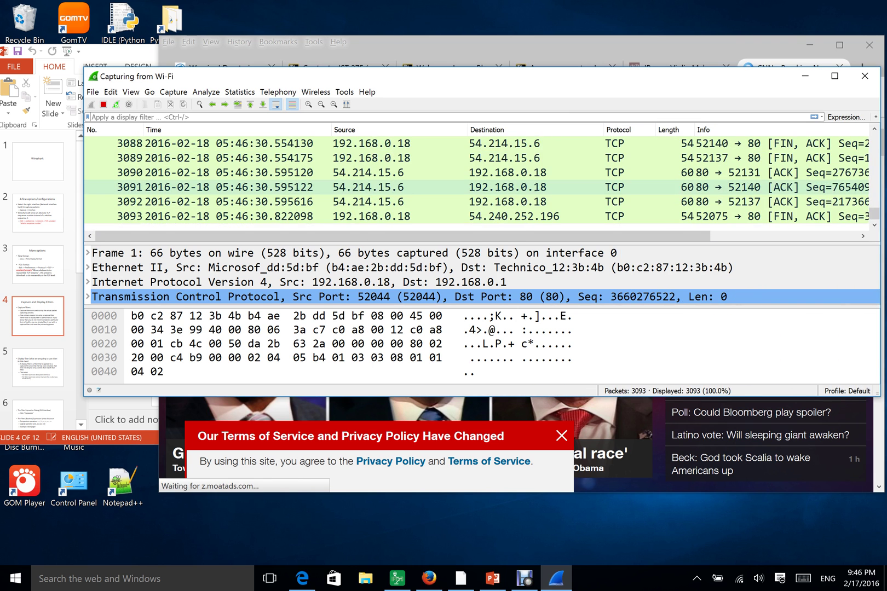
pyautogui.moveTo(495, 80); pyautogui.dragTo(433, 82)
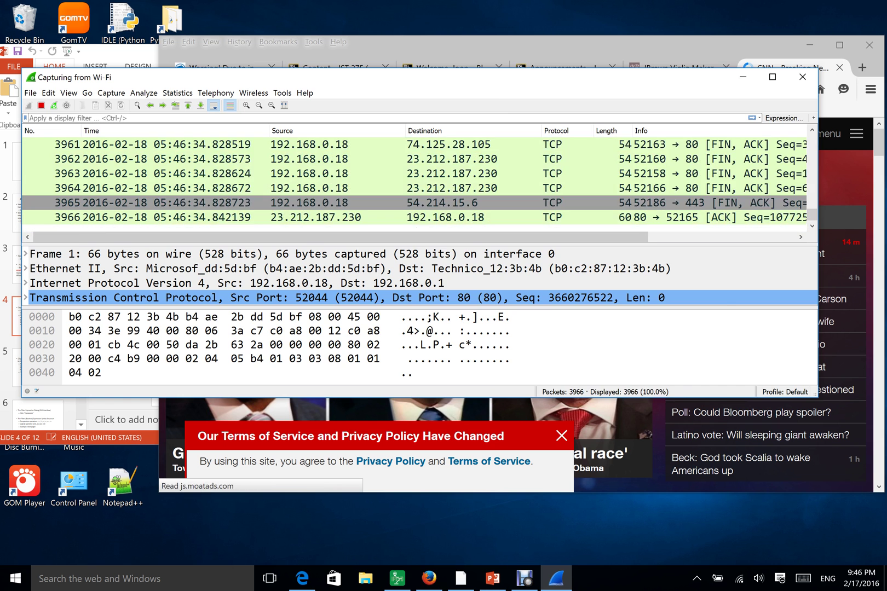
pyautogui.hotkey('alt', 'Tab')
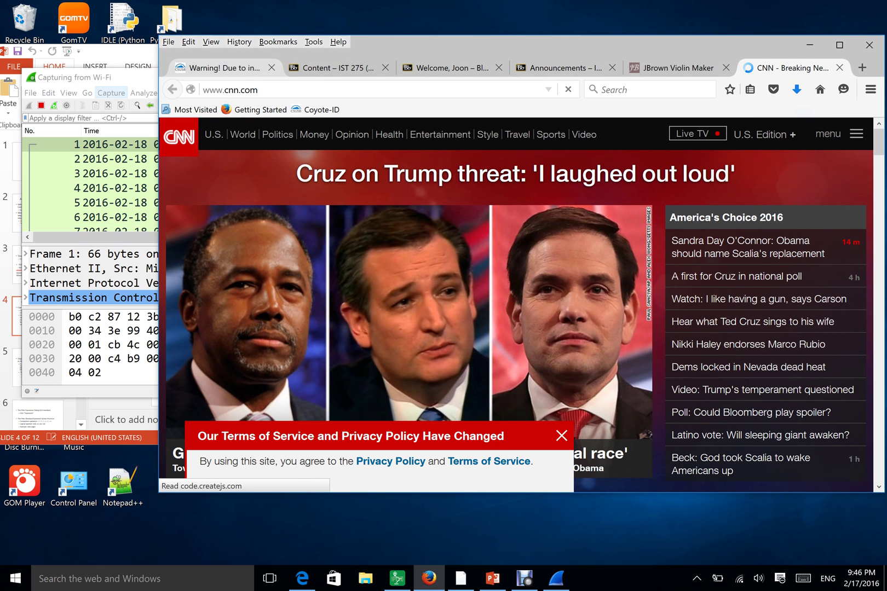
pyautogui.hotkey('alt', 'Tab')
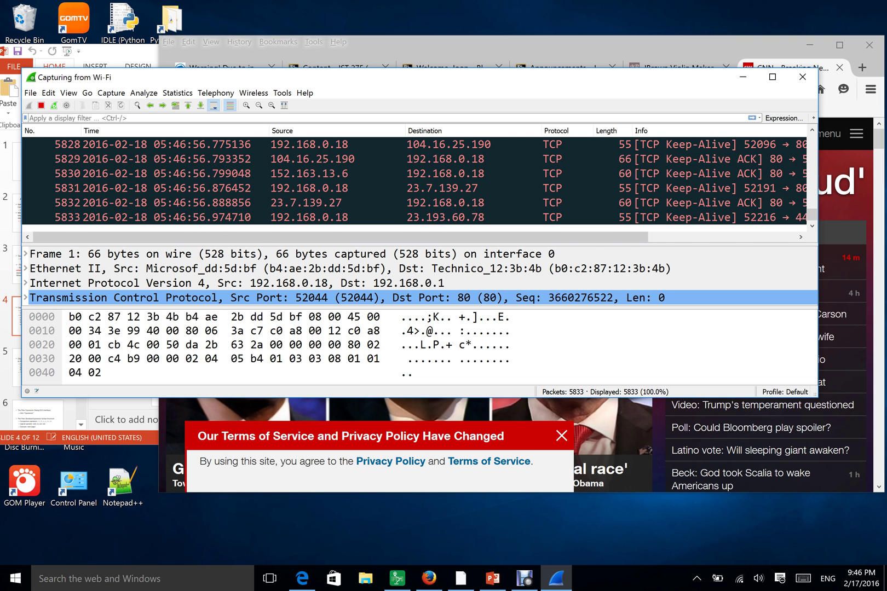
# Bring the IST 275 content tab forward in Firefox, and stop the running Wi-Fi capture back in Wireshark
pyautogui.hotkey('alt', 'Tab')
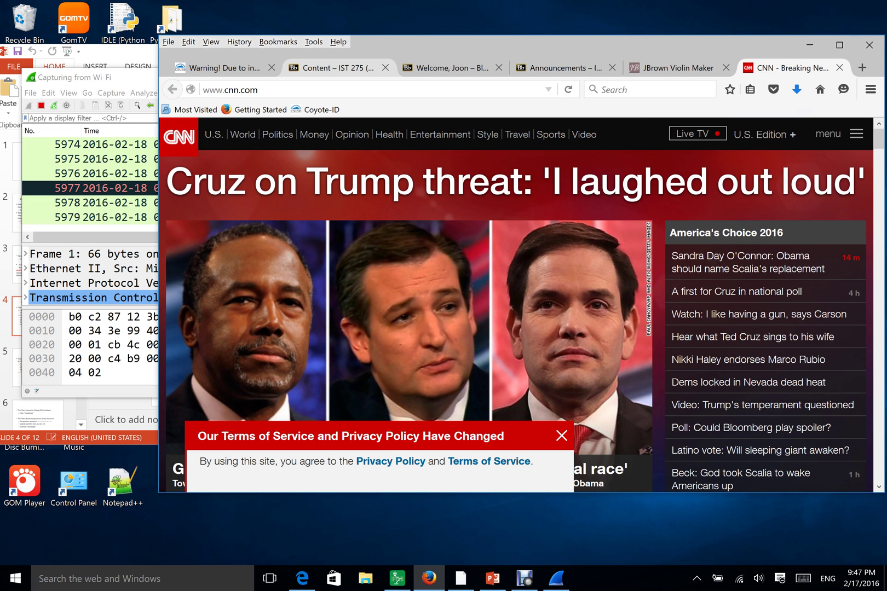
pyautogui.click(333, 68)
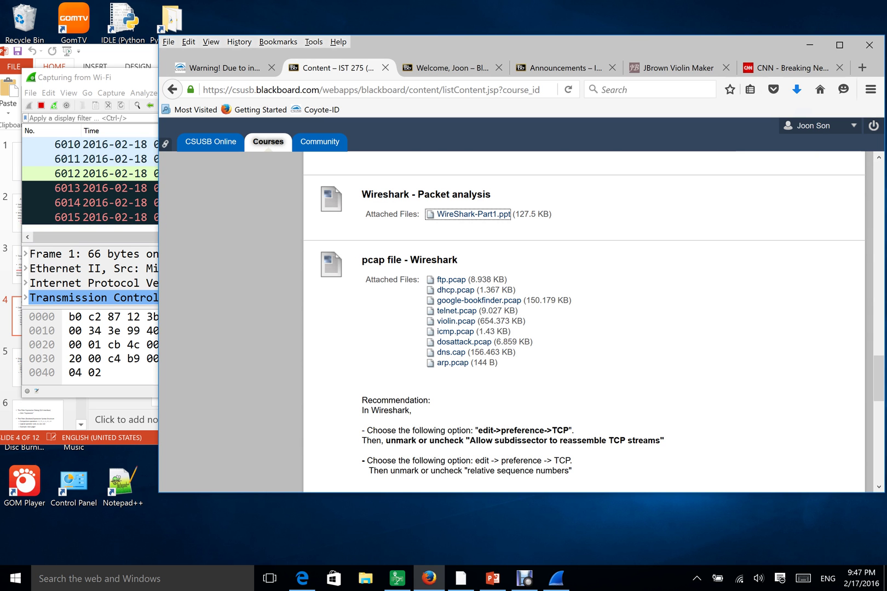
pyautogui.hotkey('alt', 'Tab')
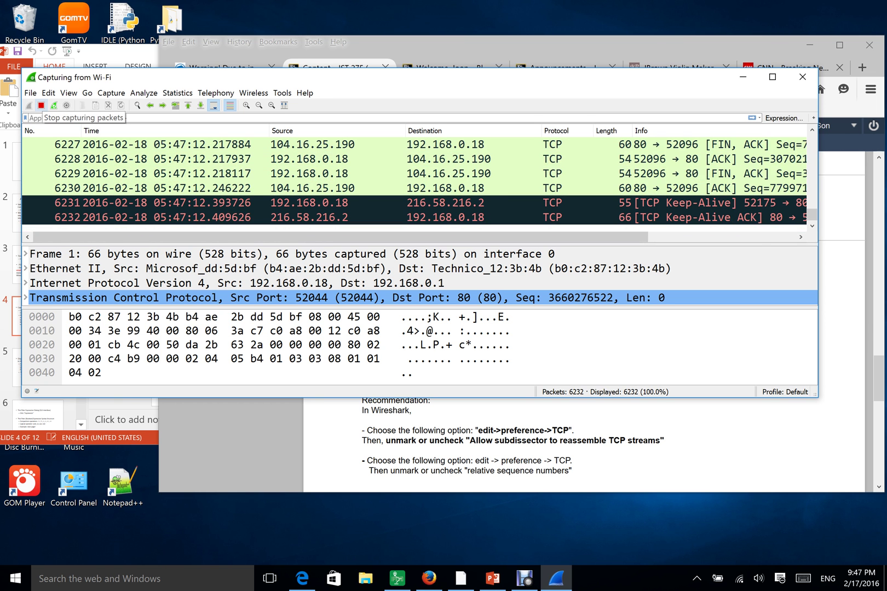
pyautogui.click(41, 105)
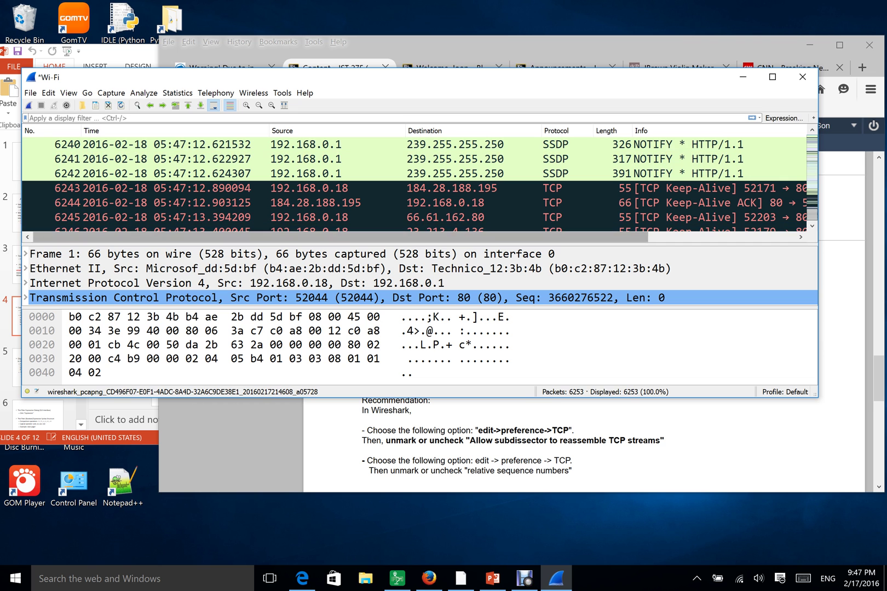
pyautogui.moveTo(289, 83); pyautogui.dragTo(383, 98)
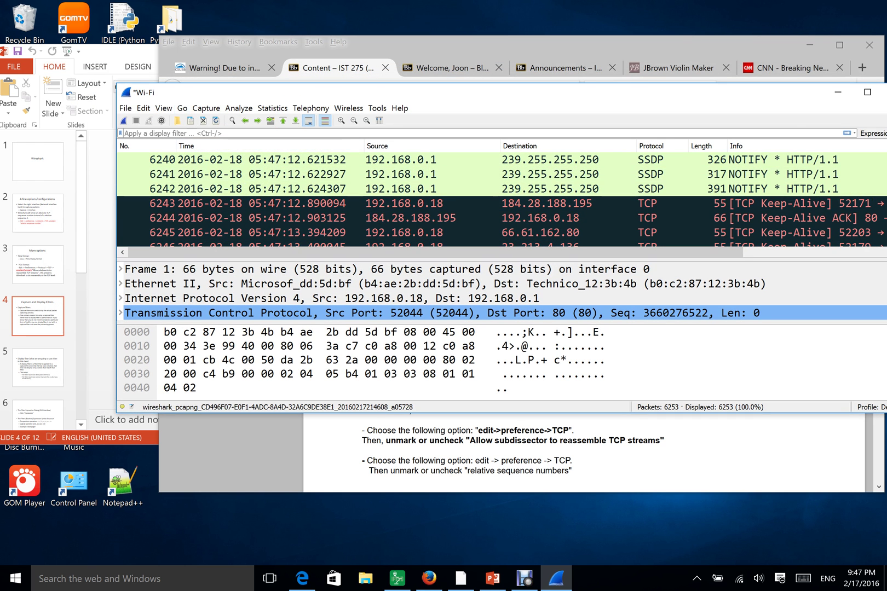
# Switch to PowerPoint and review slide 5 on display filters, highlighting the words "Display filter"
pyautogui.click(492, 578)
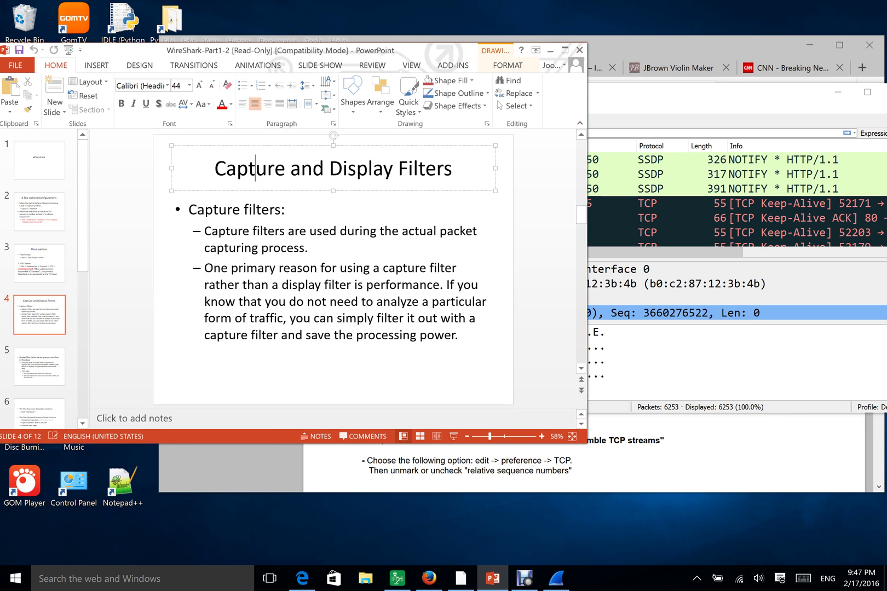
pyautogui.press('pagedown')
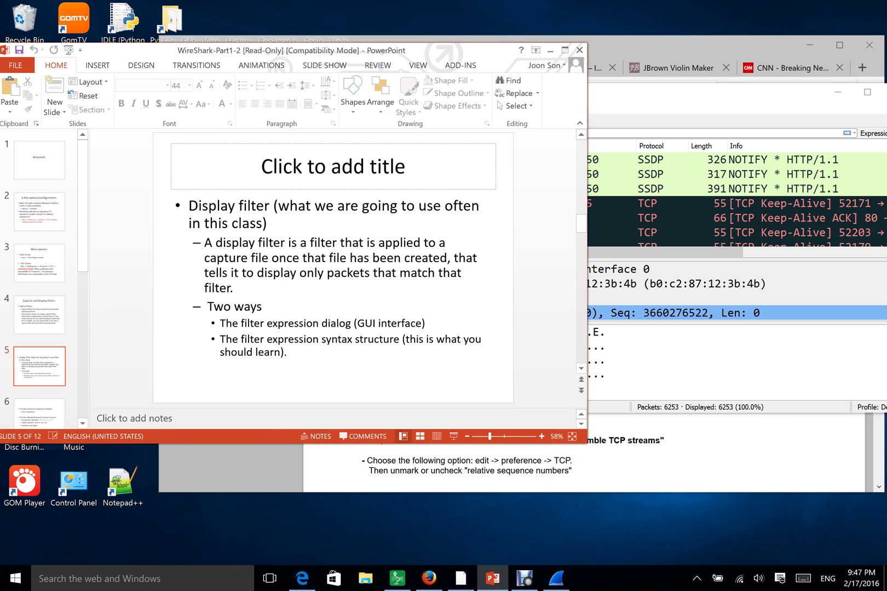
pyautogui.hotkey('alt', 'Tab')
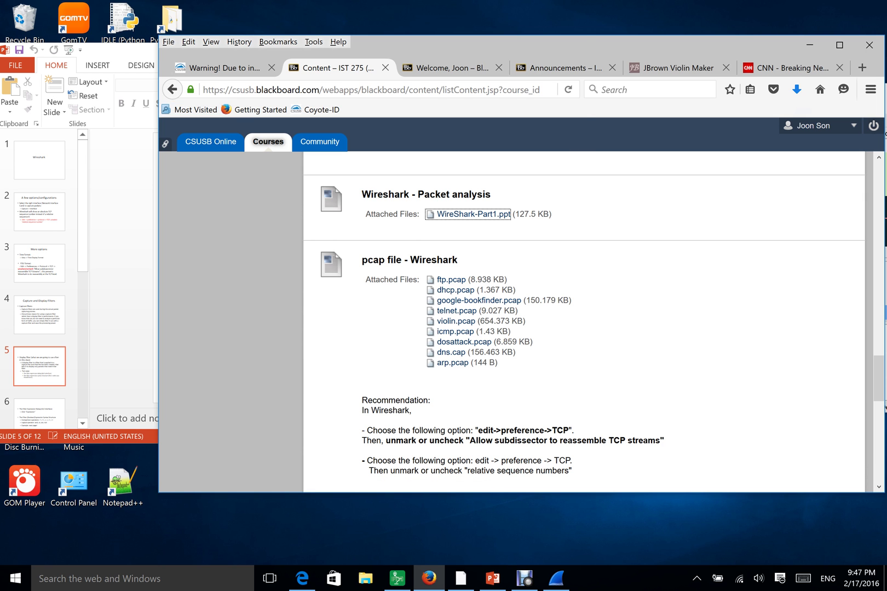
pyautogui.moveTo(189, 206); pyautogui.dragTo(272, 206)
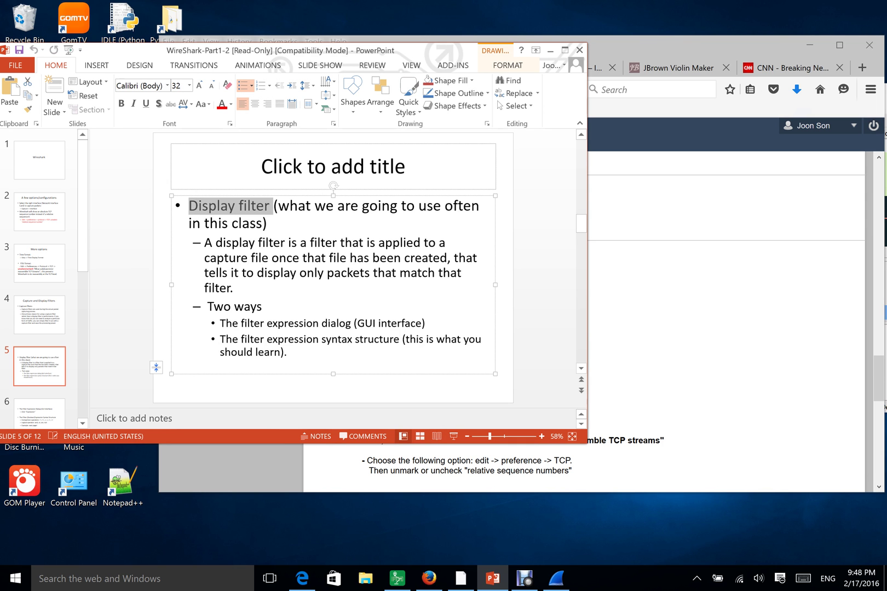
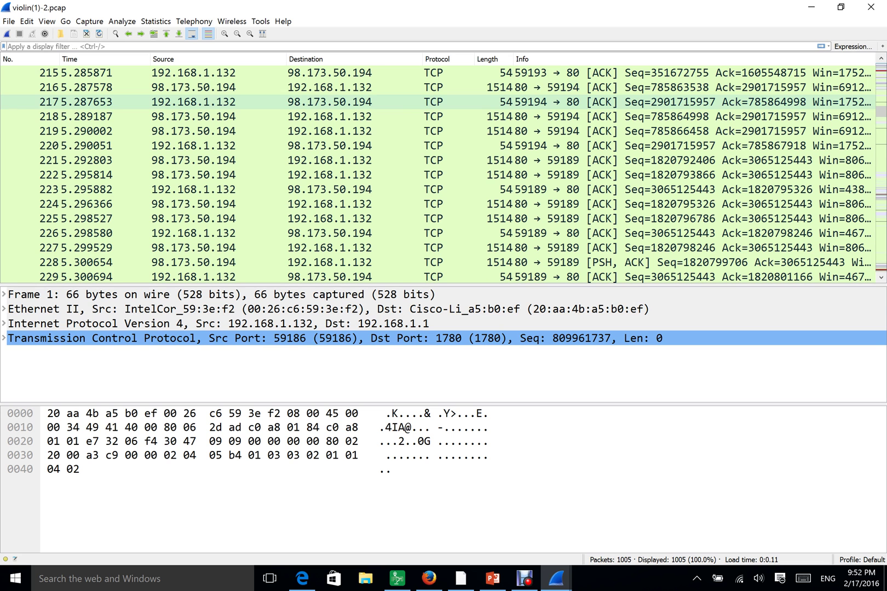
# Browse the packet list of violin(1)-2.pcap from packet 216 down to the end and back up, inspecting individual packets
pyautogui.click(438, 87)
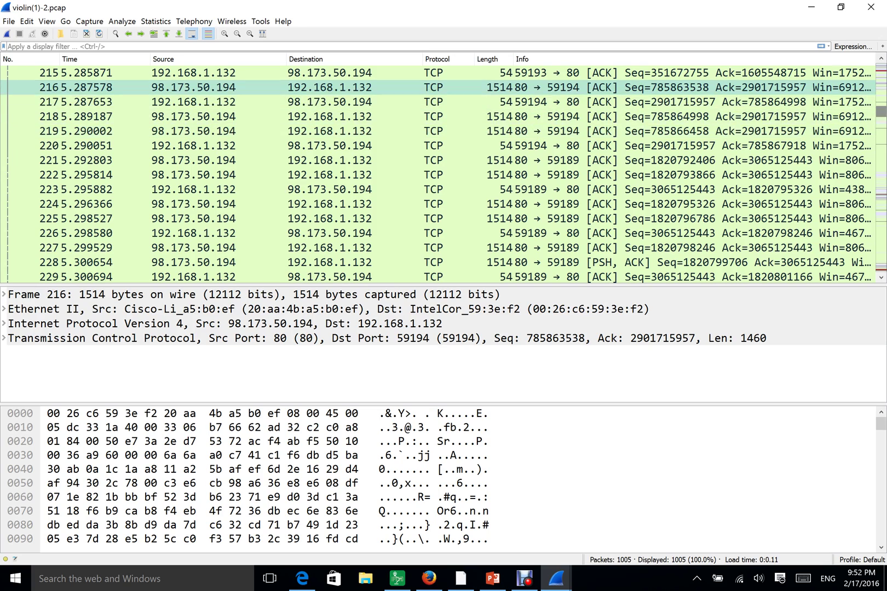
pyautogui.scroll(-20, 437, 116)
pyautogui.scroll(-20, 438, 164)
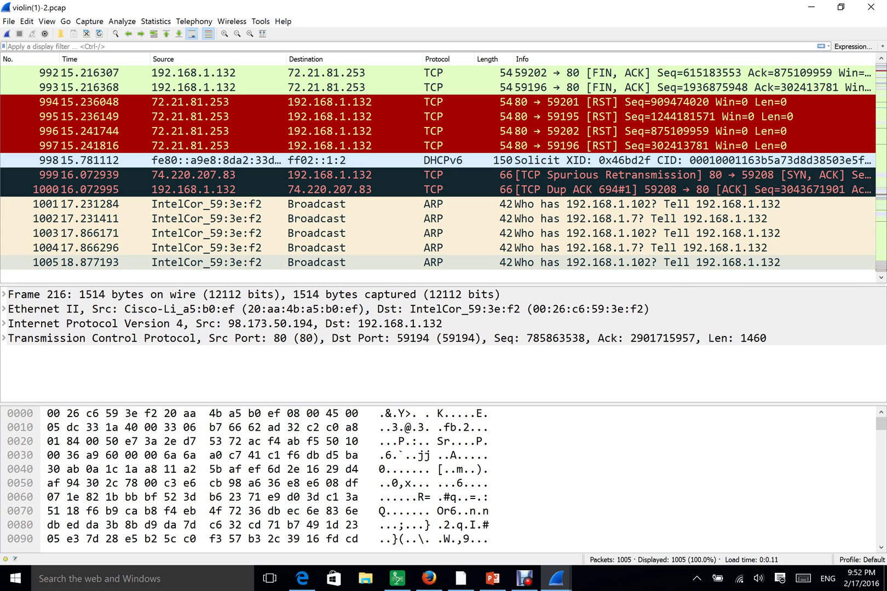
pyautogui.scroll(18, 438, 165)
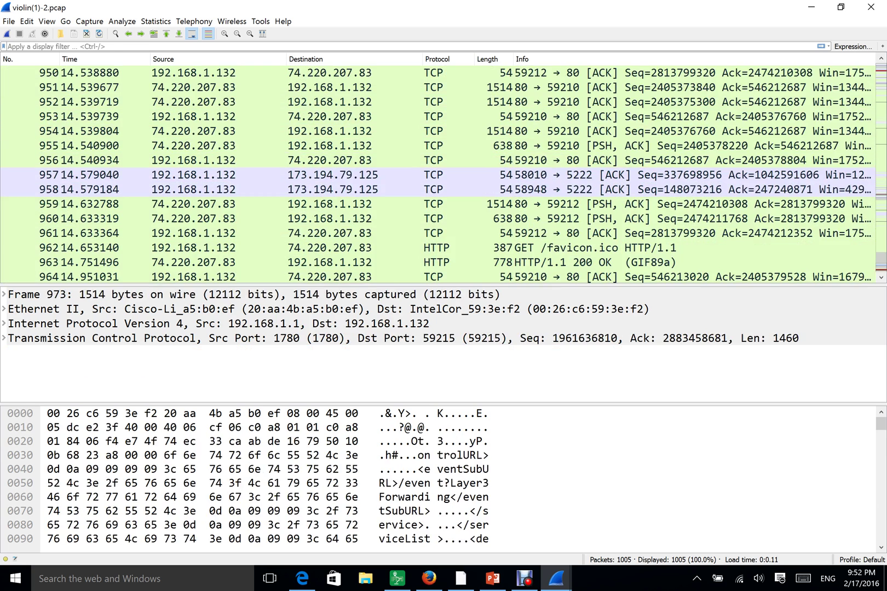
pyautogui.scroll(20, 438, 164)
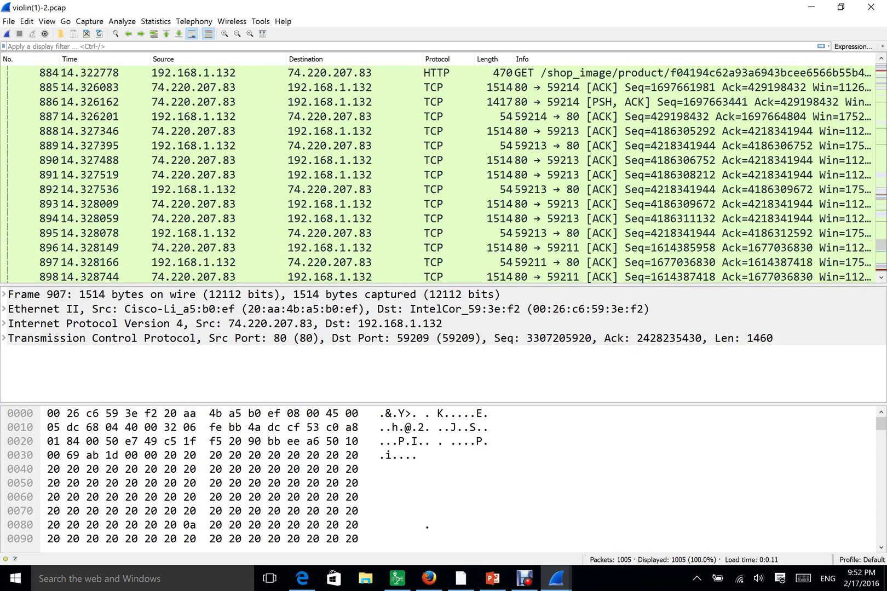
# Browse the packet list of violin(1)-2.pcap back up to the early packets around number 63
pyautogui.scroll(20, 438, 175)
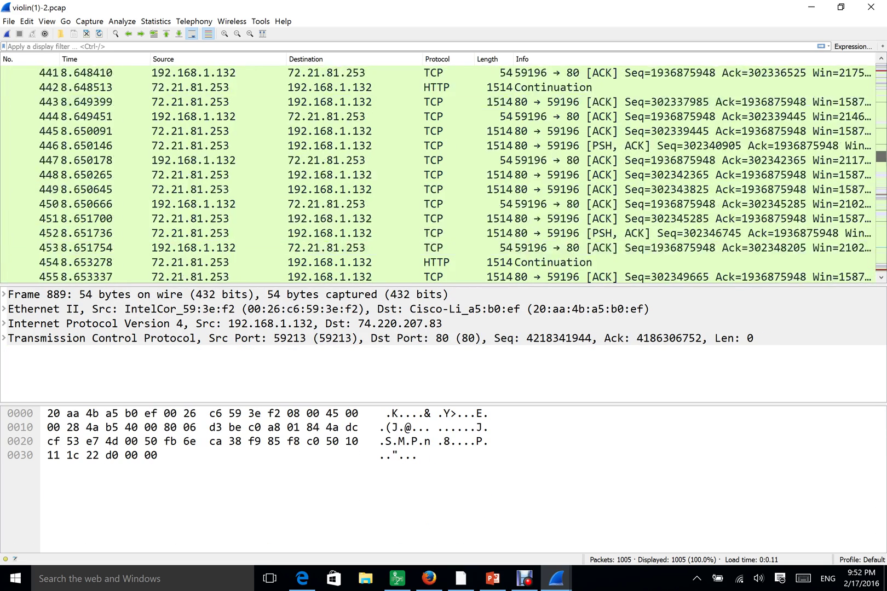
pyautogui.scroll(11, 438, 175)
pyautogui.scroll(-10, 438, 175)
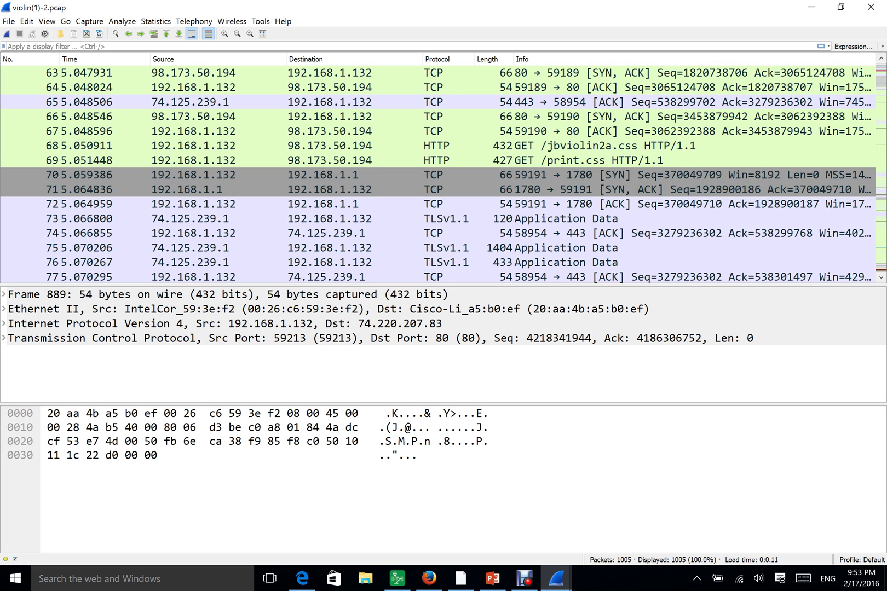
# Switch to PowerPoint to review the ip.dst filter example on slide 9, and return to a maximized Wireshark window
pyautogui.click(841, 7)
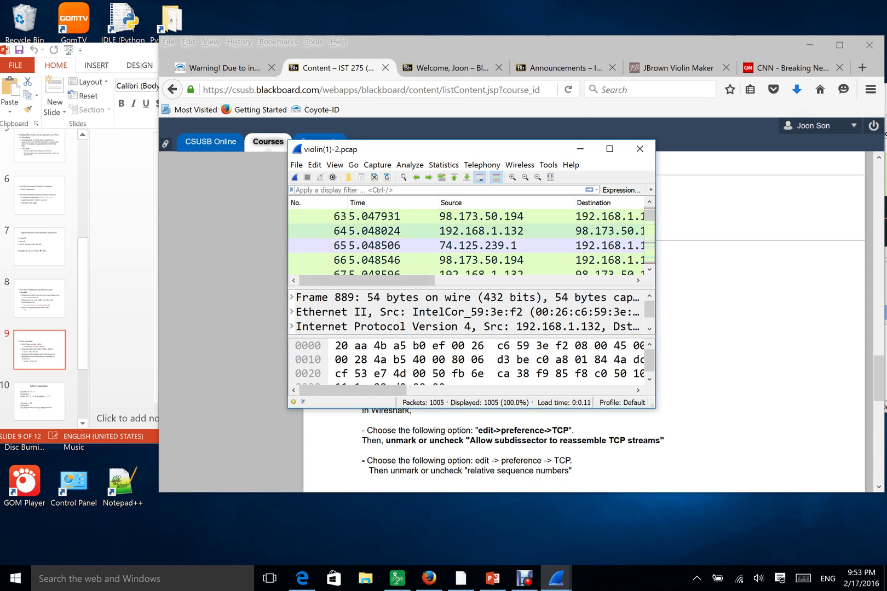
pyautogui.hotkey('alt', 'Tab')
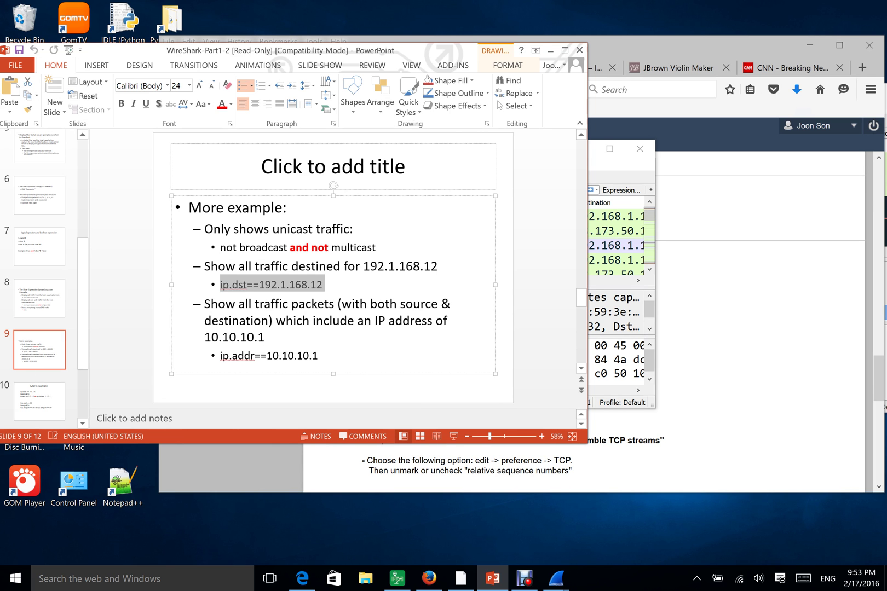
pyautogui.click(610, 149)
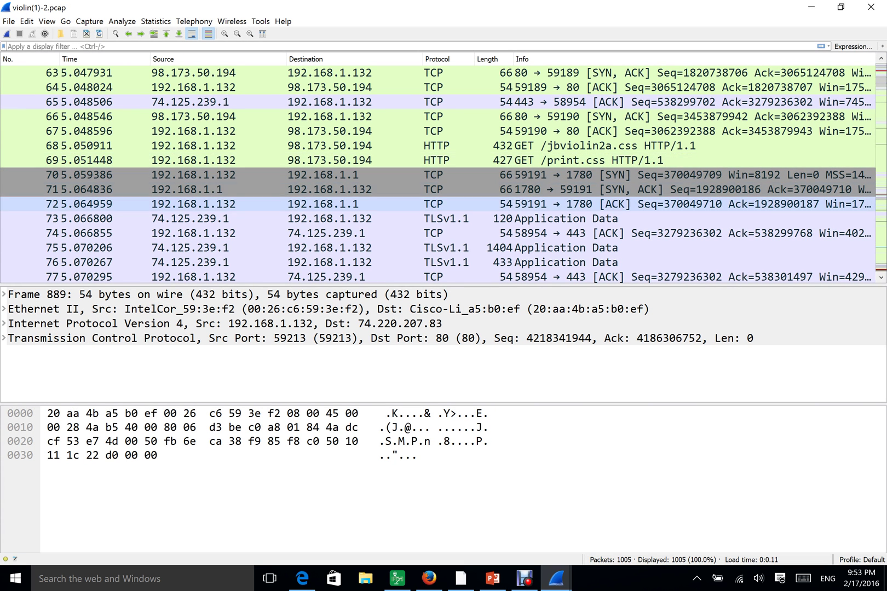
# Select packet 77, the TCP packet from 192.168.1.132 to 74.125.239.1, to inspect its destination address
pyautogui.scroll(1, 438, 164)
pyautogui.scroll(-5, 438, 164)
pyautogui.scroll(1, 438, 164)
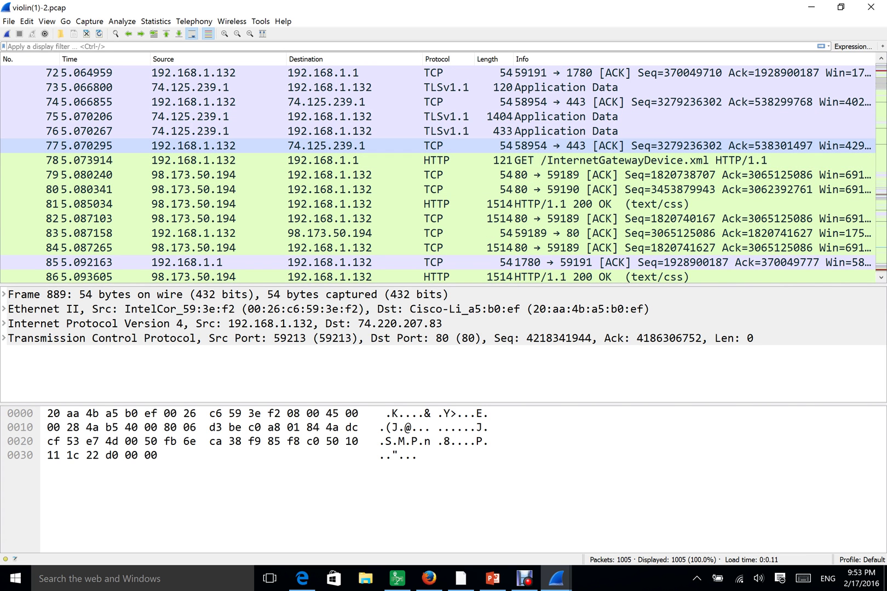
pyautogui.click(438, 145)
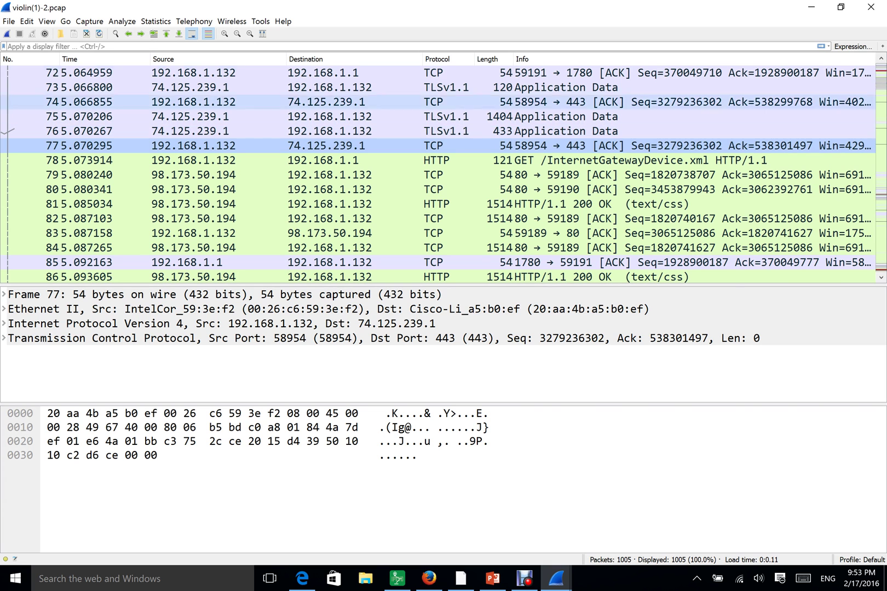
# Apply the display filter "ip.dst == 74.125.239.1" to the packet list
pyautogui.click(110, 46)
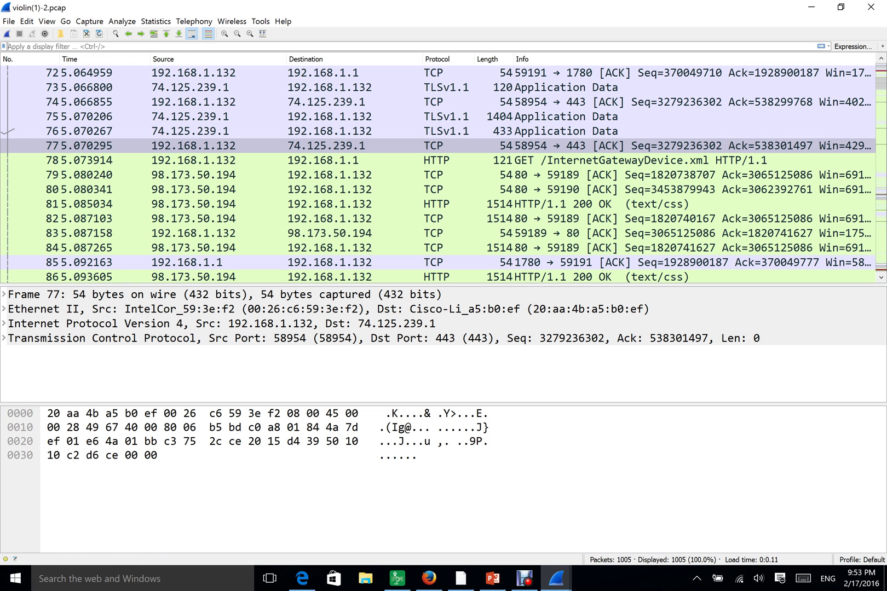
pyautogui.write('ip')
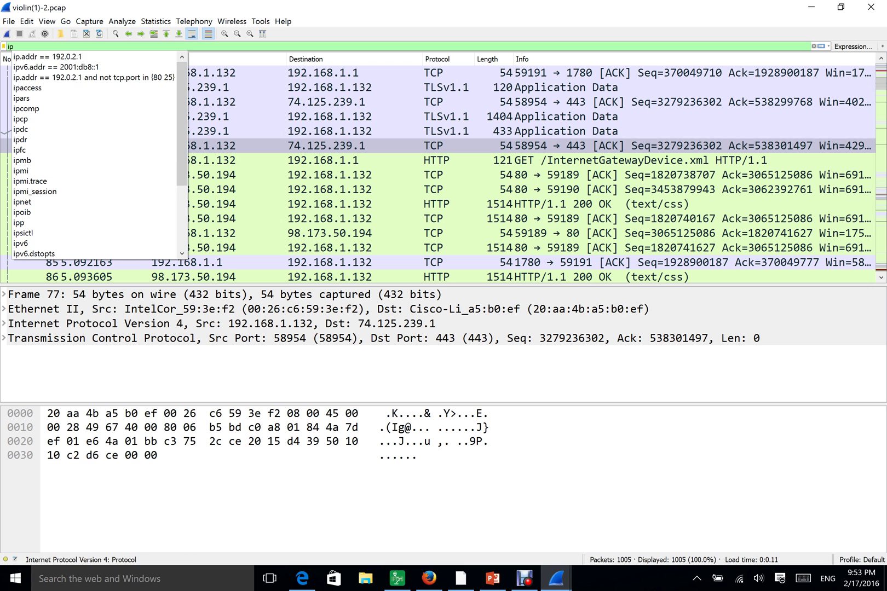
pyautogui.write('.dst')
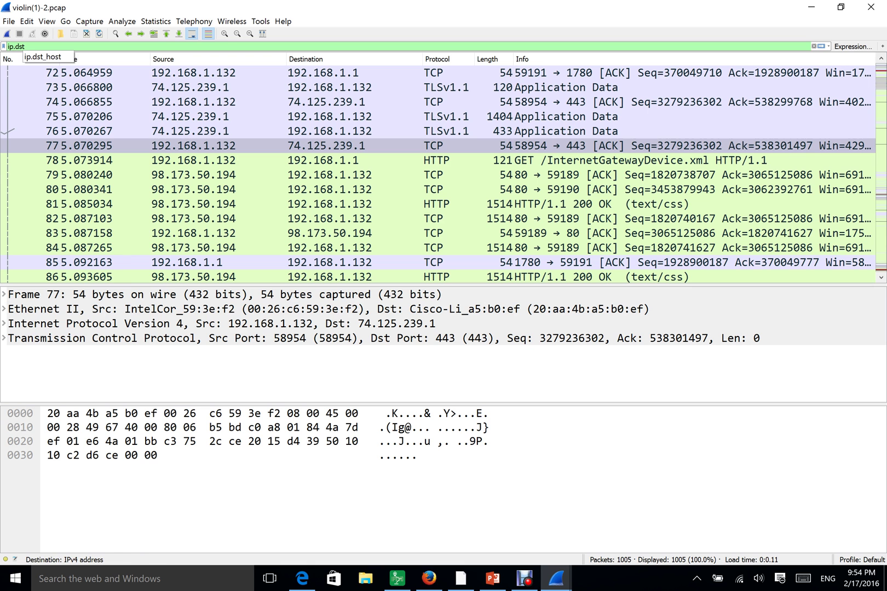
pyautogui.write('nn')
pyautogui.press('BackSpace')
pyautogui.press('BackSpace')
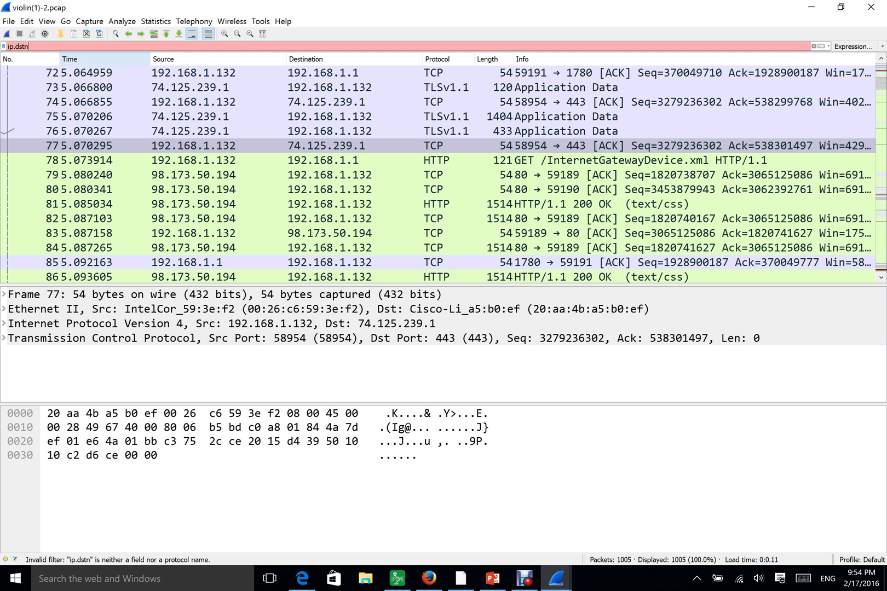
pyautogui.write('==')
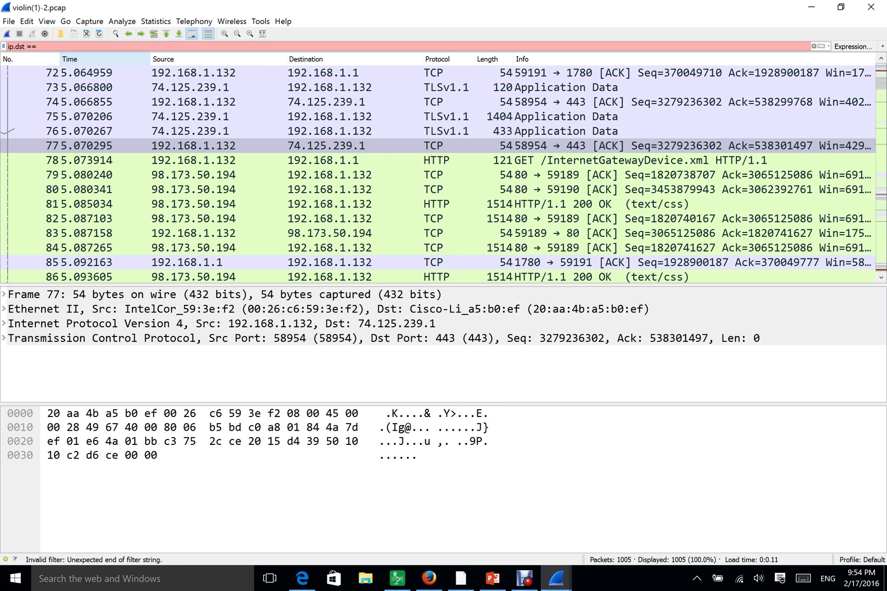
pyautogui.write('74.')
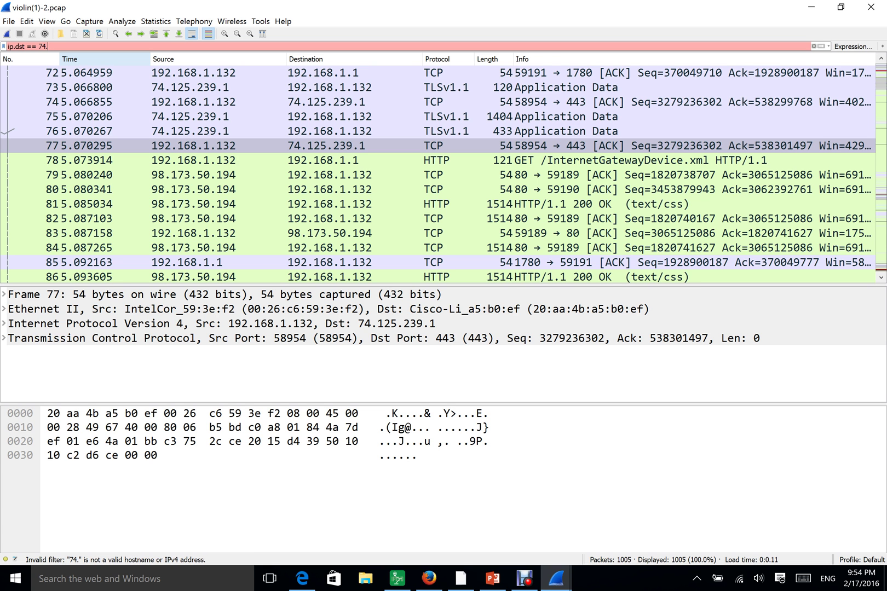
pyautogui.write('12')
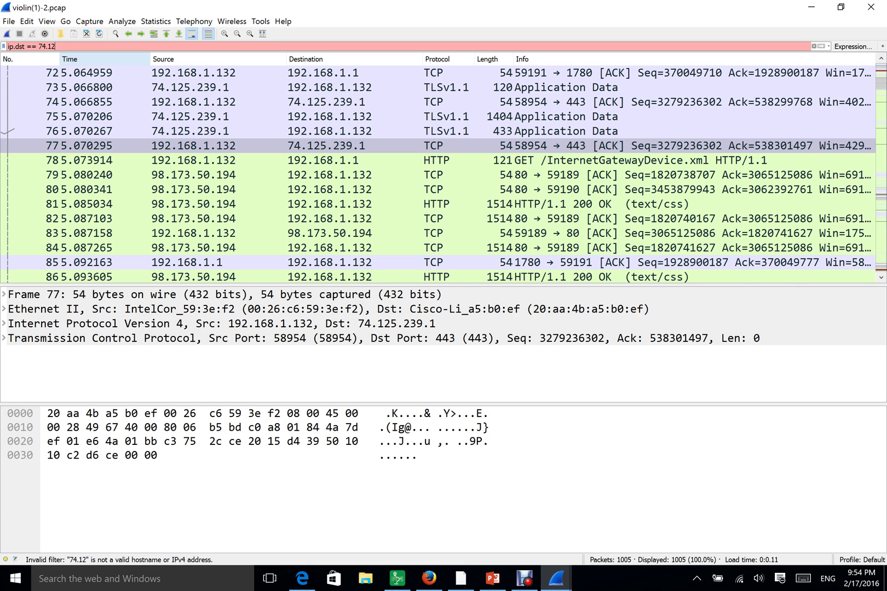
pyautogui.write('5.2')
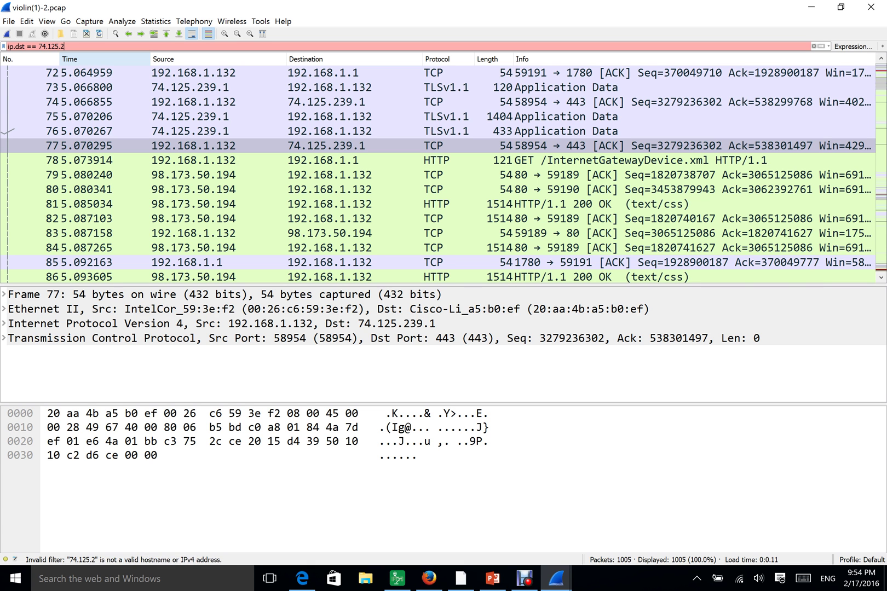
pyautogui.write('39.1')
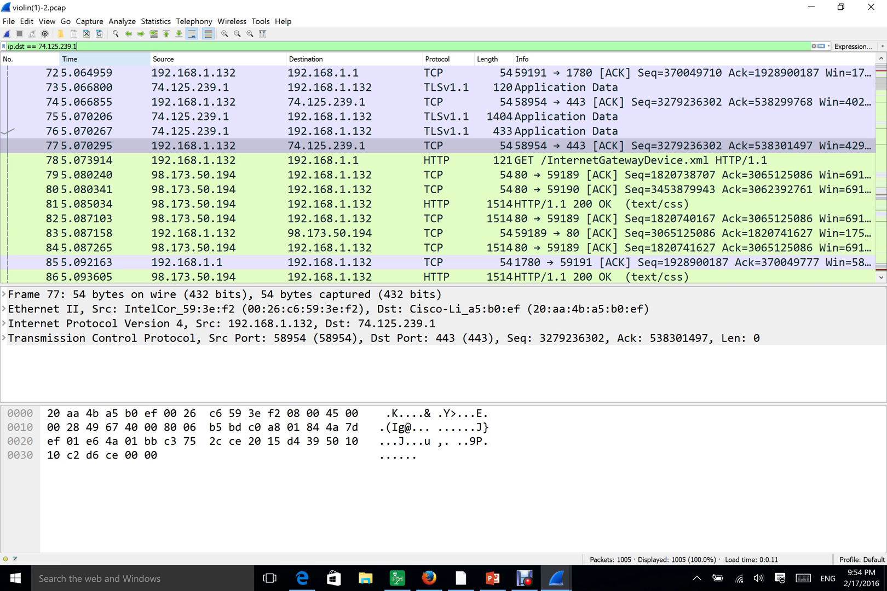
pyautogui.press('BackSpace')
pyautogui.press('BackSpace')
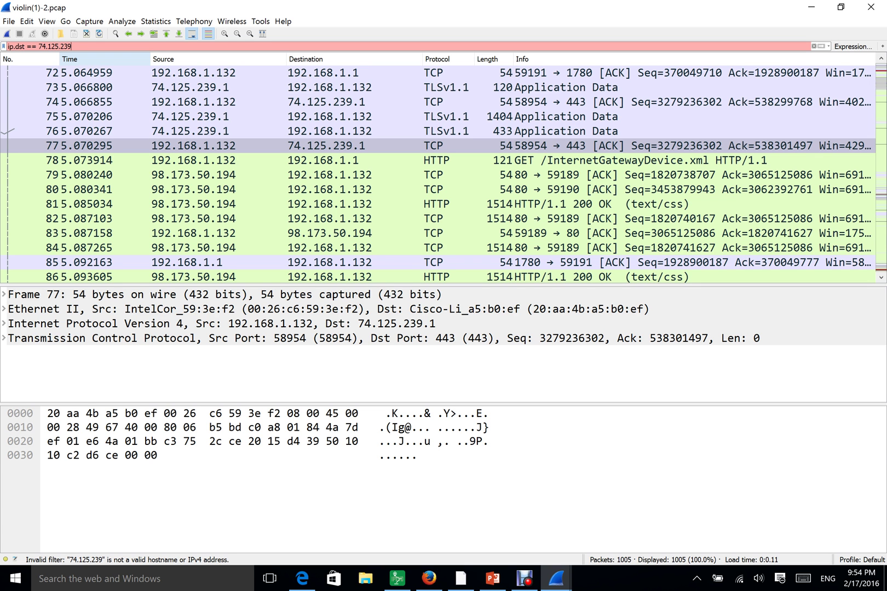
pyautogui.write('.')
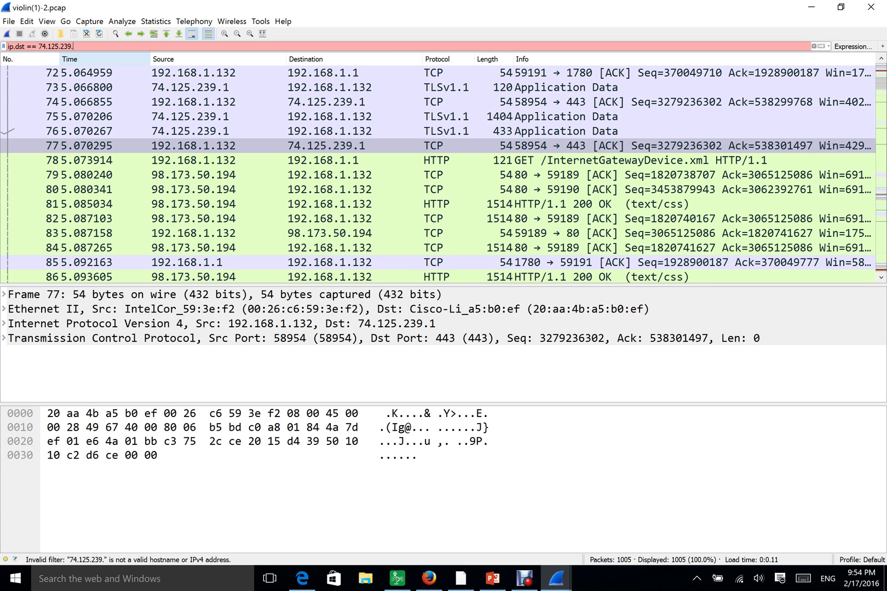
pyautogui.write('1')
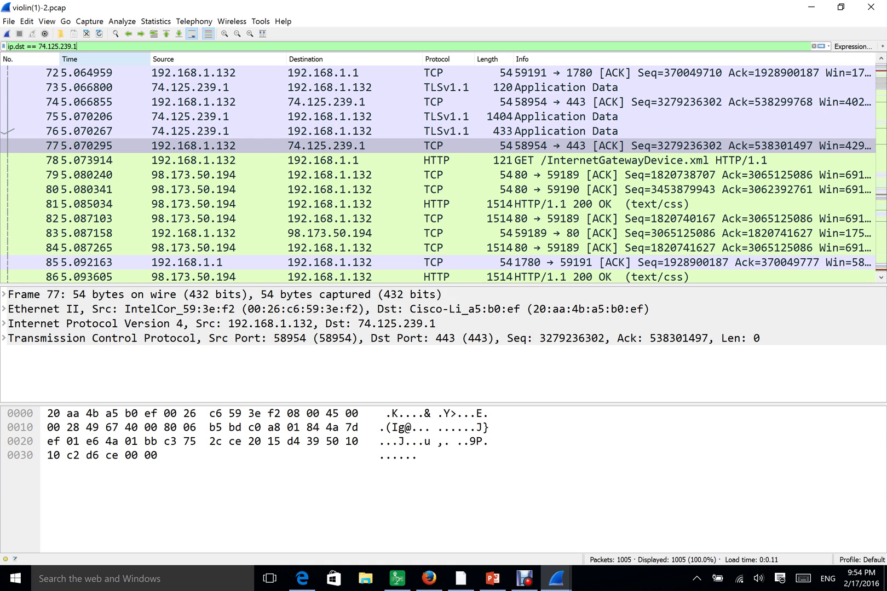
pyautogui.press('Return')
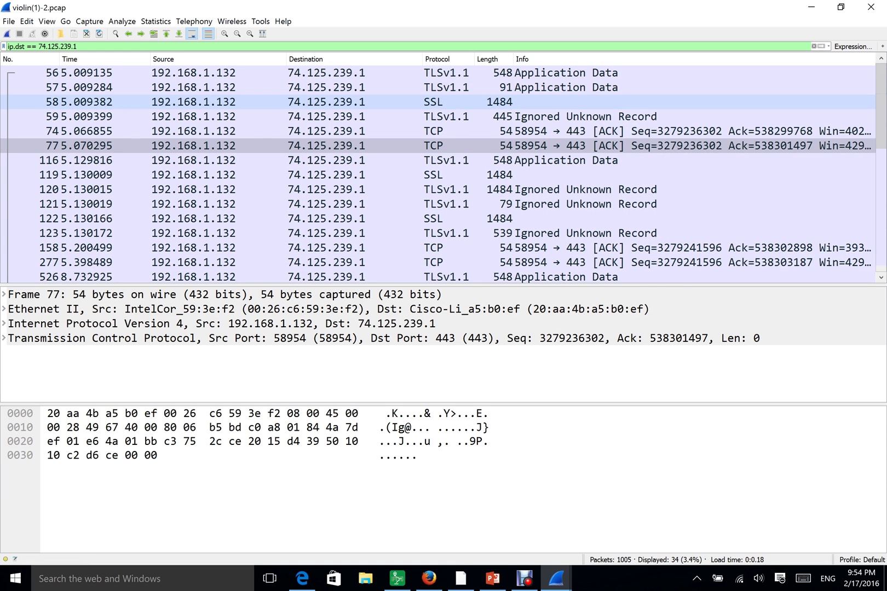
# Select packet 77 in the filtered list and check the Destination column from the first packet to the last
pyautogui.click(547, 145)
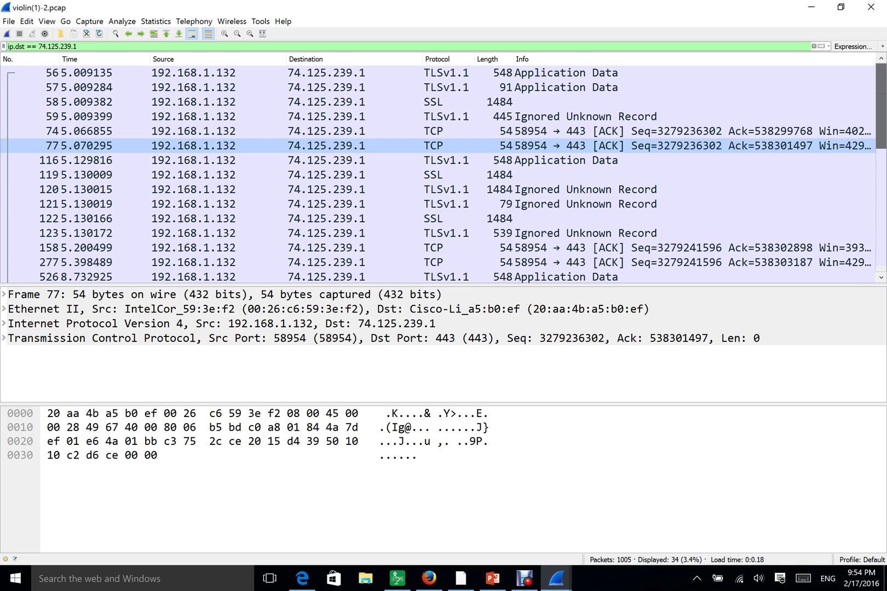
pyautogui.scroll(-5, 437, 175)
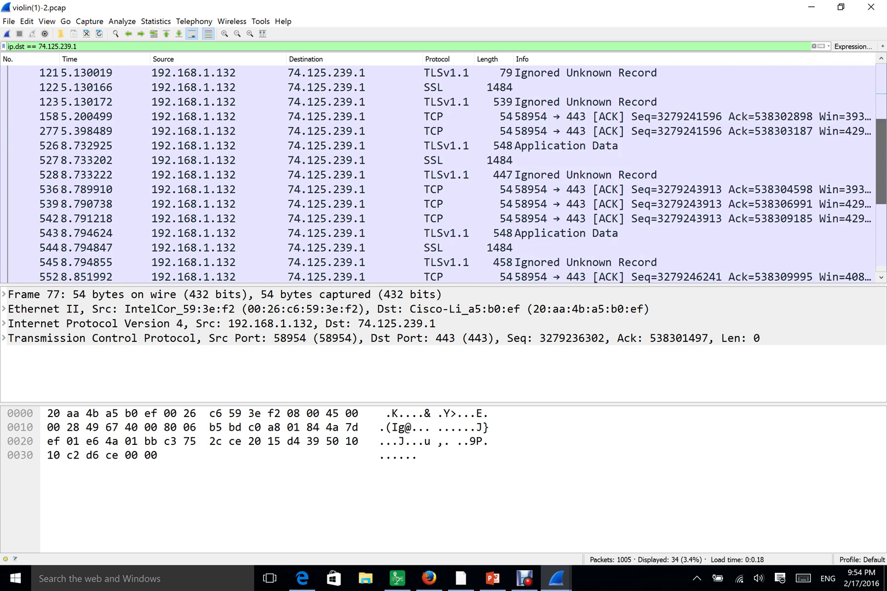
pyautogui.scroll(-2, 438, 175)
pyautogui.scroll(7, 438, 175)
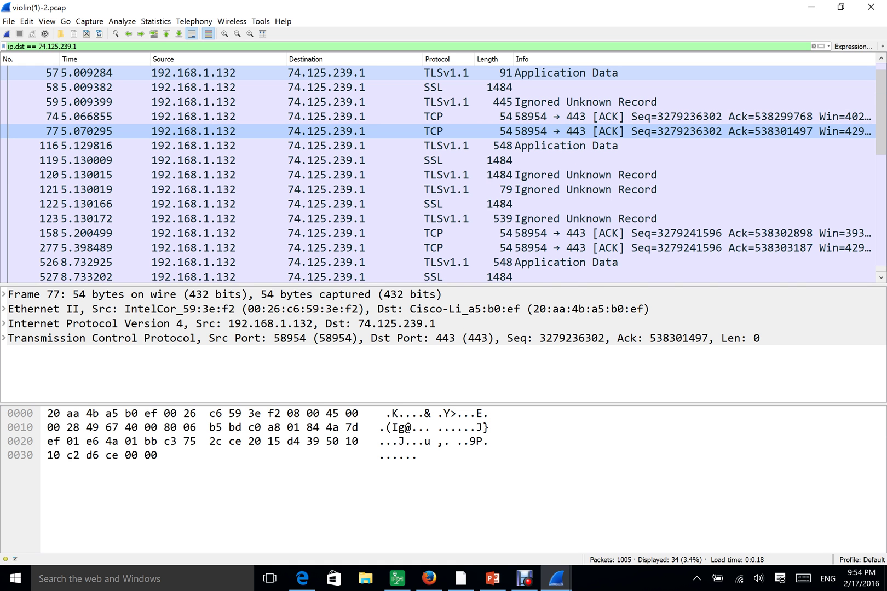
pyautogui.scroll(-6, 438, 102)
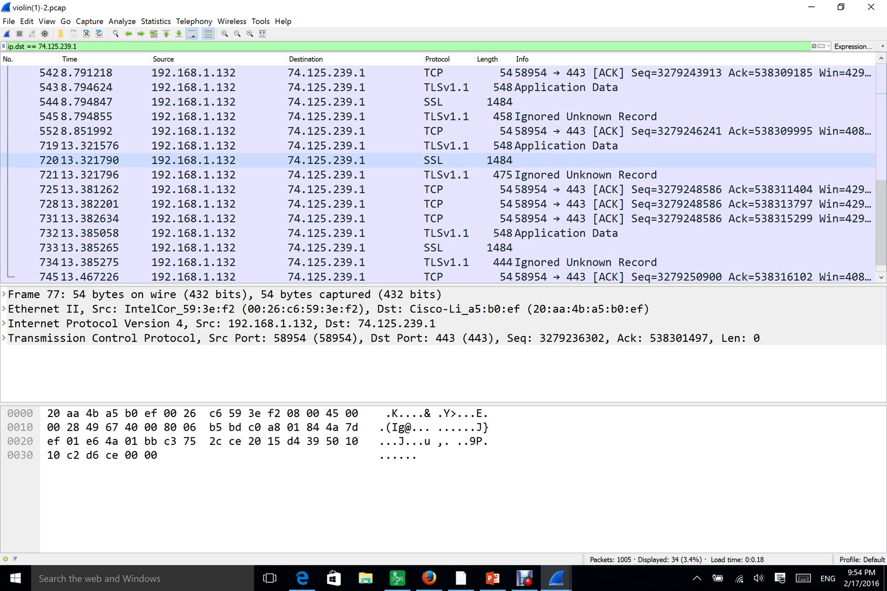
pyautogui.scroll(-1, 438, 175)
pyautogui.scroll(4, 438, 176)
pyautogui.scroll(3, 438, 204)
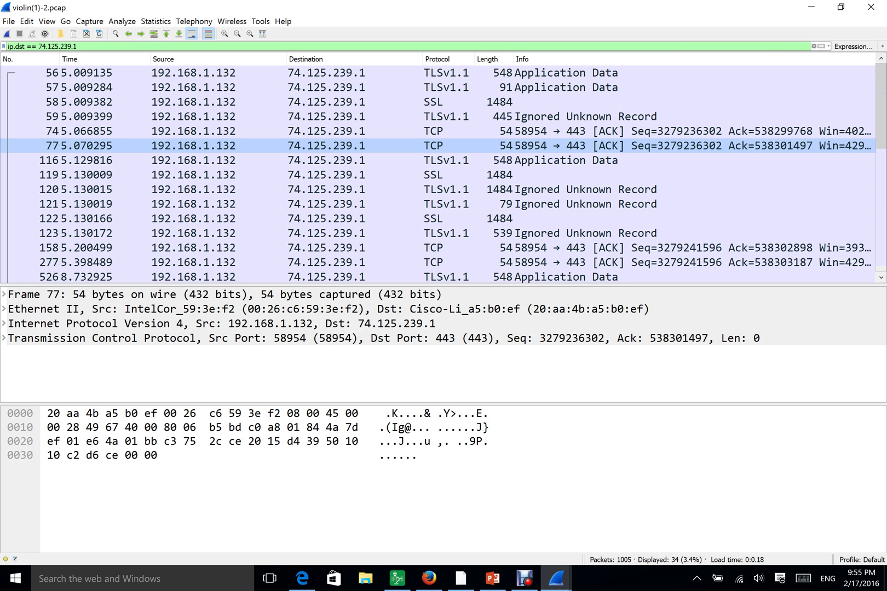
# Restore the Wireshark window to its smaller size, review the filter examples on slide 9 in PowerPoint, and return to Wireshark
pyautogui.click(840, 7)
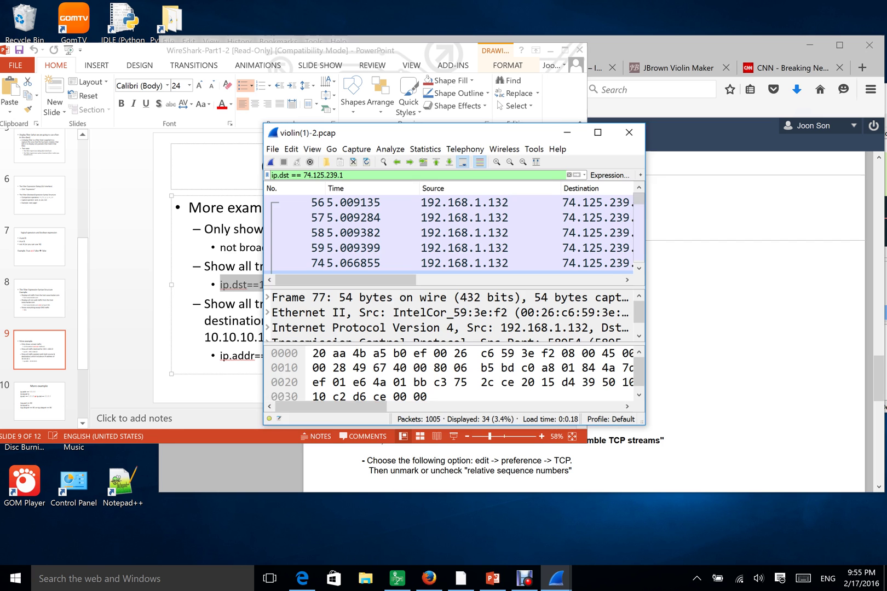
pyautogui.hotkey('alt', 'Tab')
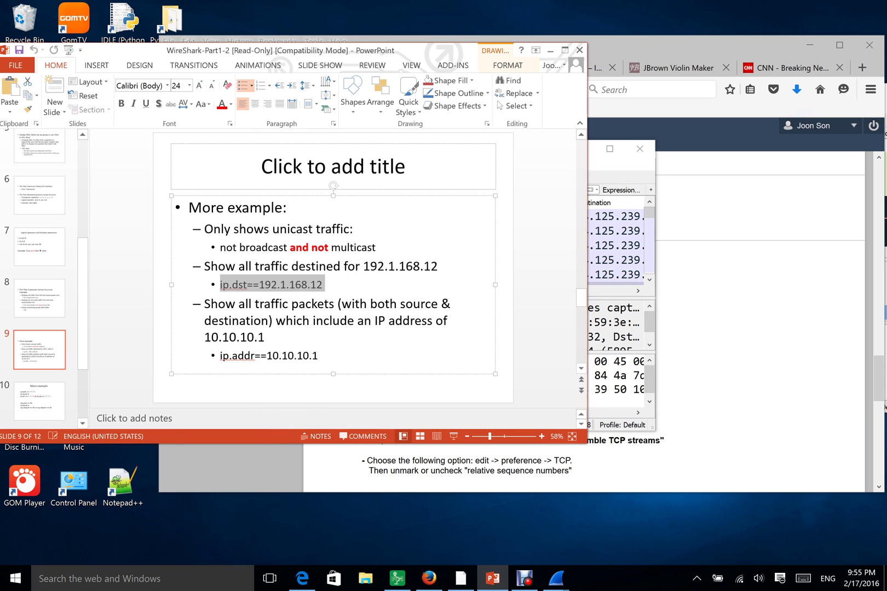
pyautogui.click(591, 149)
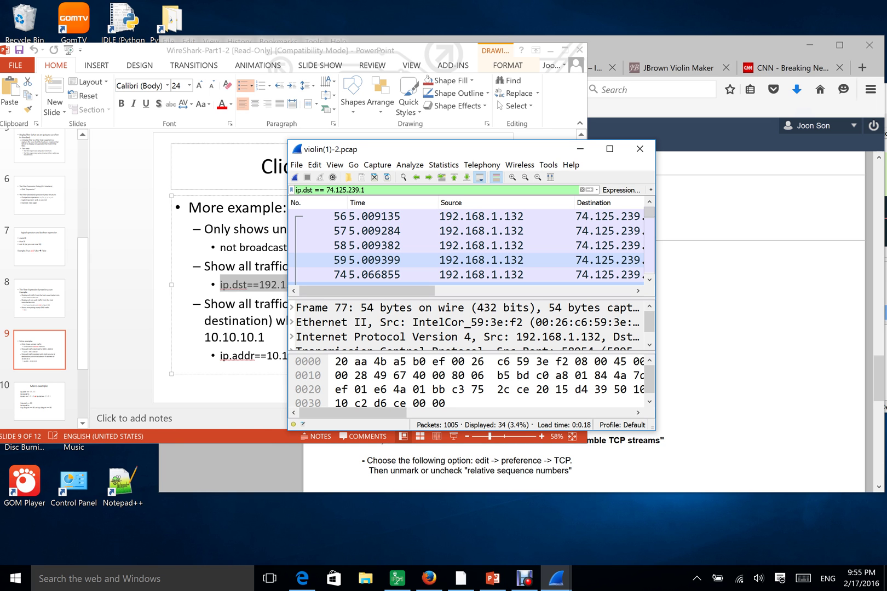
# Move the Wireshark window higher over the slide, and switch to the Debut Professional recorder
pyautogui.click(476, 274)
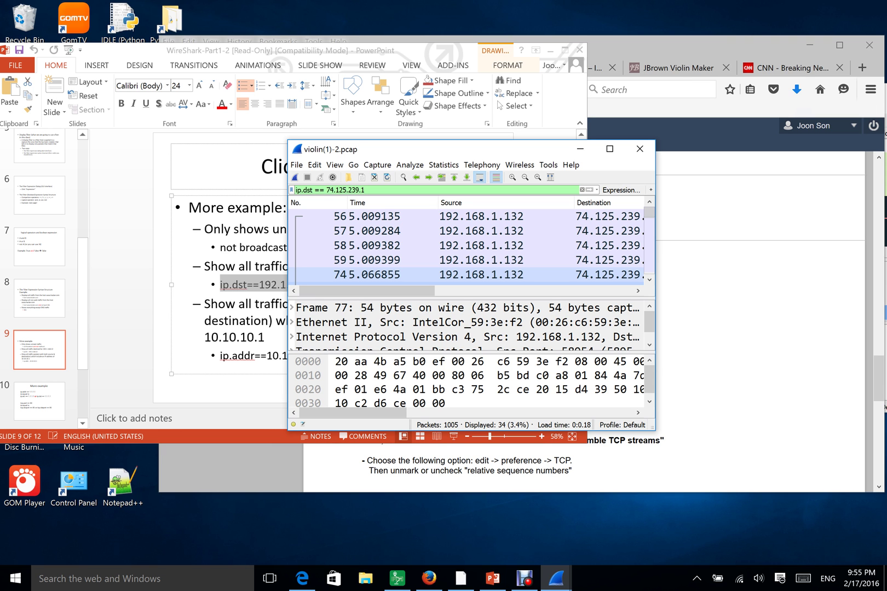
pyautogui.moveTo(520, 149); pyautogui.dragTo(528, 93)
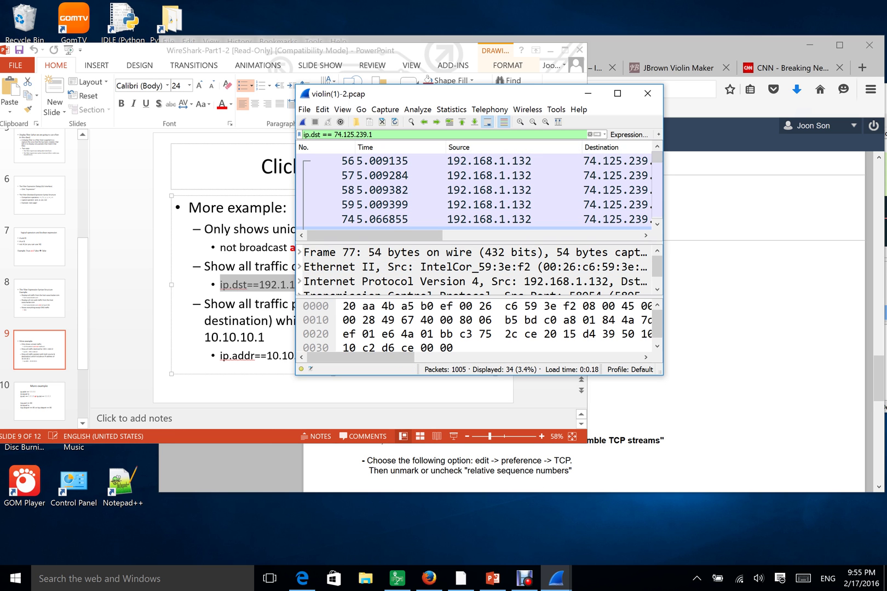
pyautogui.hotkey('alt', 'Tab')
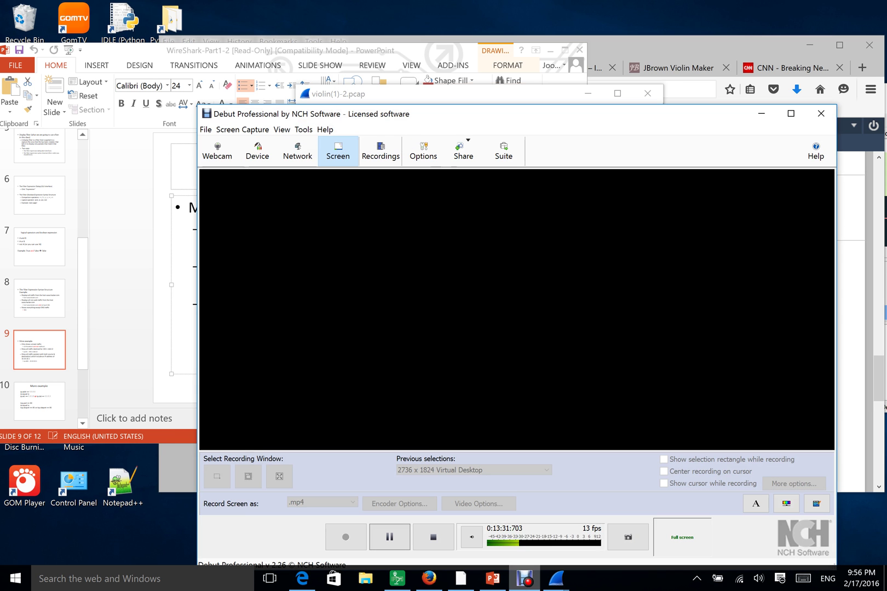